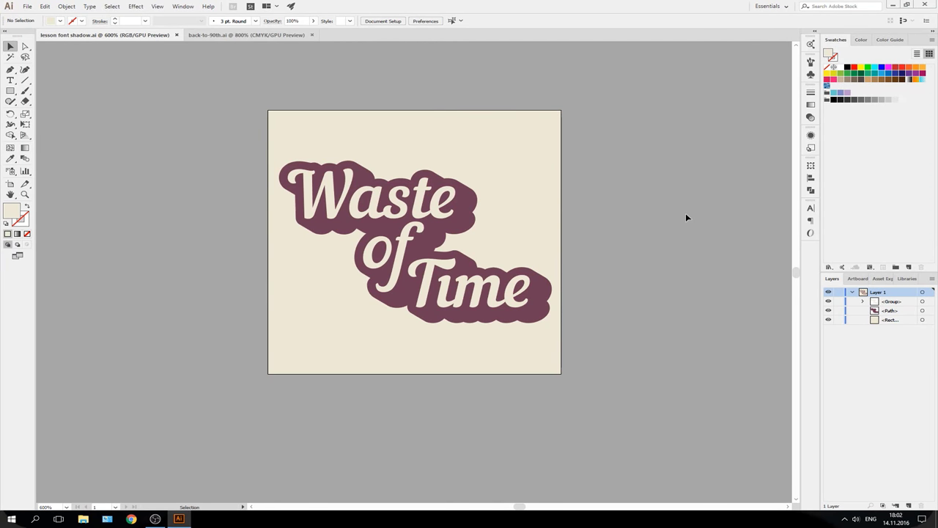
Preview the Object > Blend submenu, then switch to the back-to-90th.ai example document
left_click(67, 6)
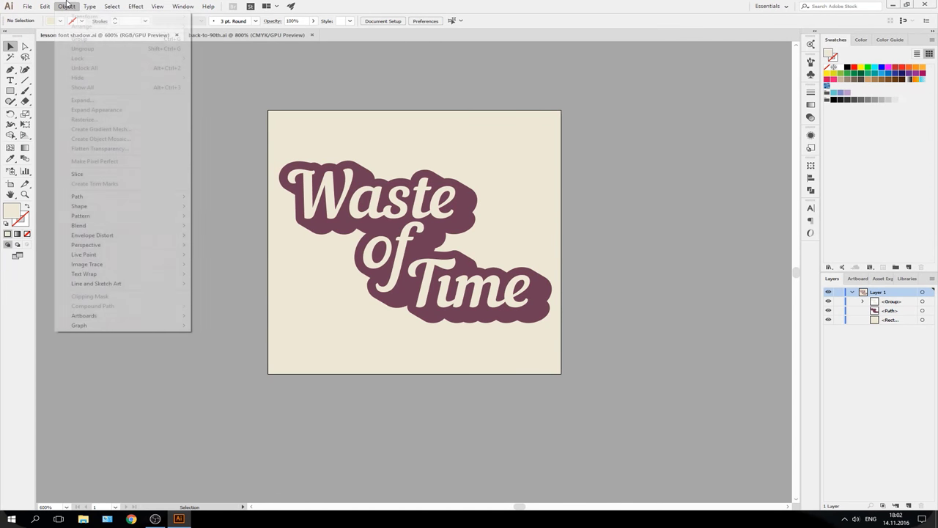
mouse_move(78, 225)
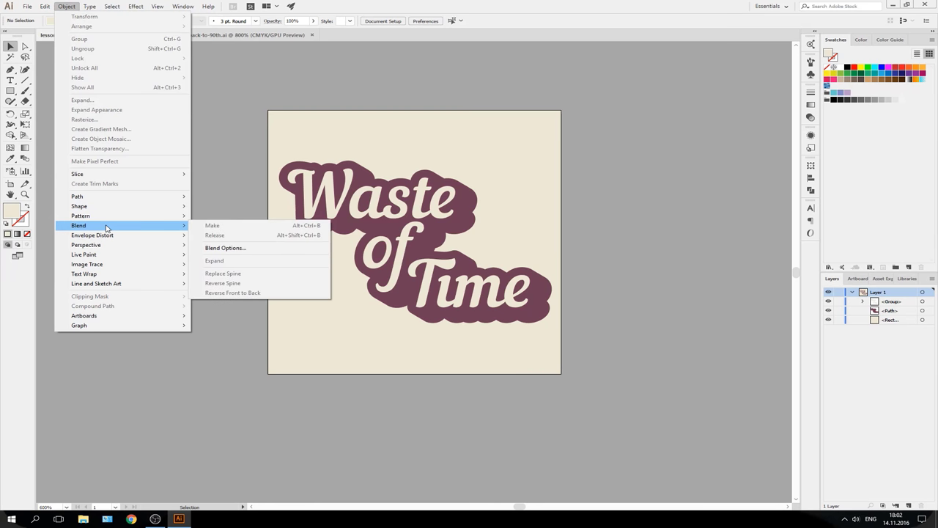
left_click(615, 215)
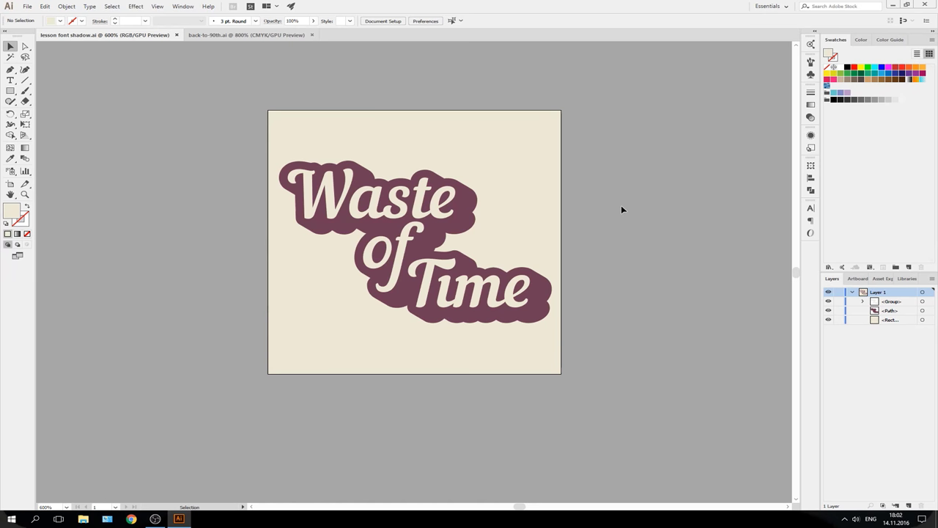
left_click(243, 34)
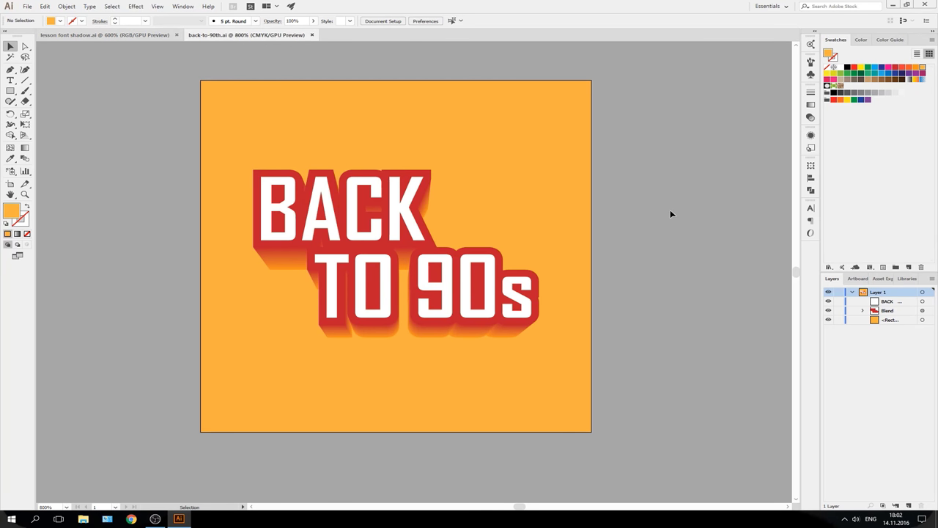
Toggle Direct Selection and back to Selection, then start a new document with Ctrl+N
key("a")
key("v")
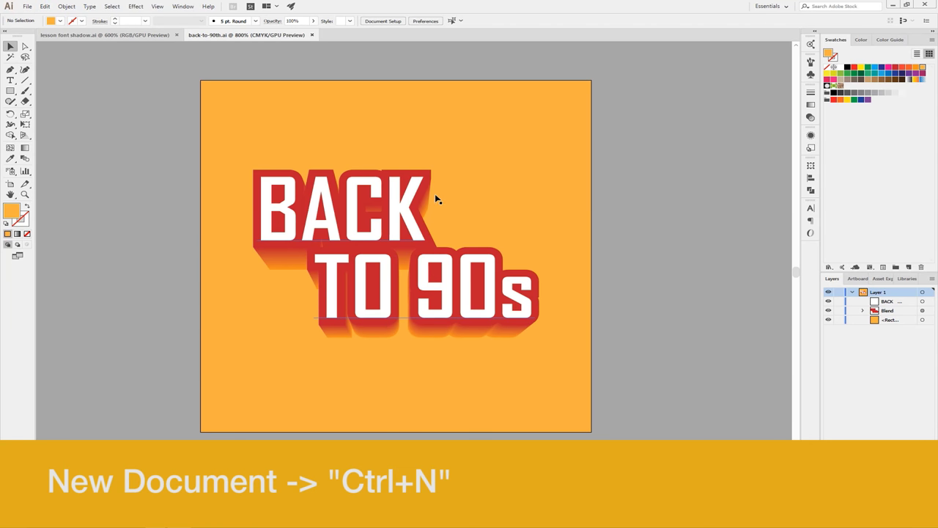
key("ctrl+n")
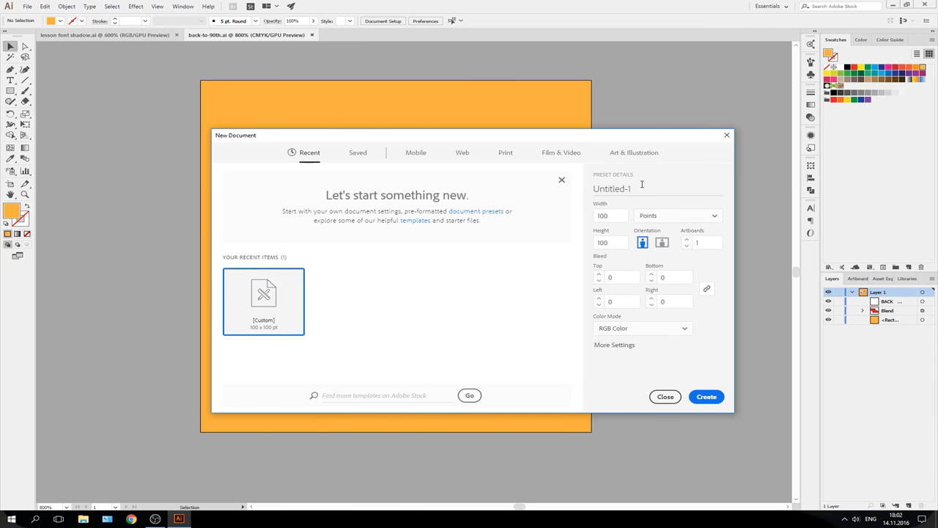
Create a 100 × 100 pt RGB document named 'text-tutorial'
left_click(659, 192)
type("text-tutorial")
left_click(707, 397)
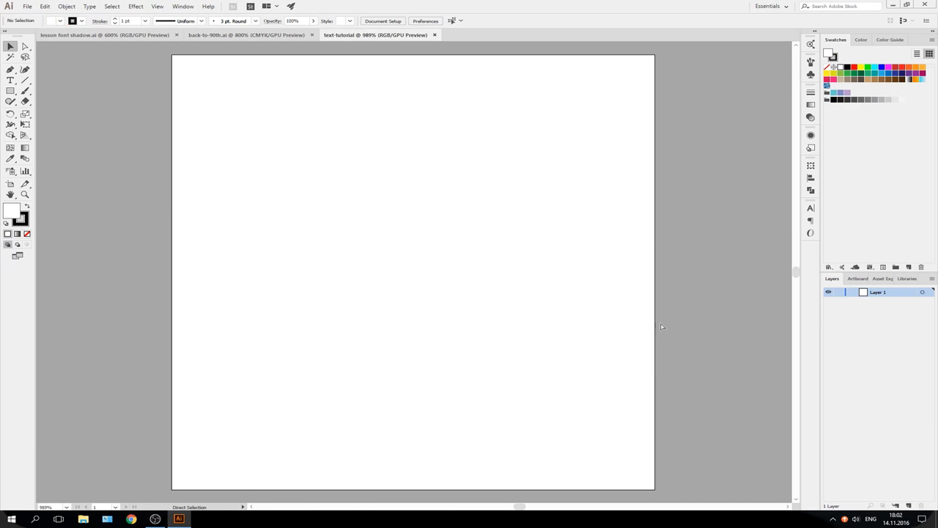
With the Type tool, compare both example fonts, then place placeholder text on text-tutorial
key("ctrl+minus")
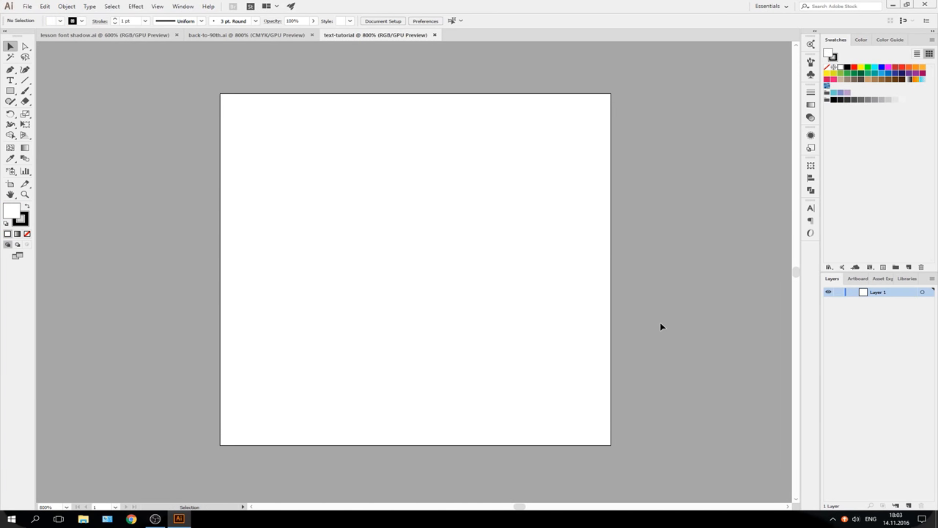
key("t")
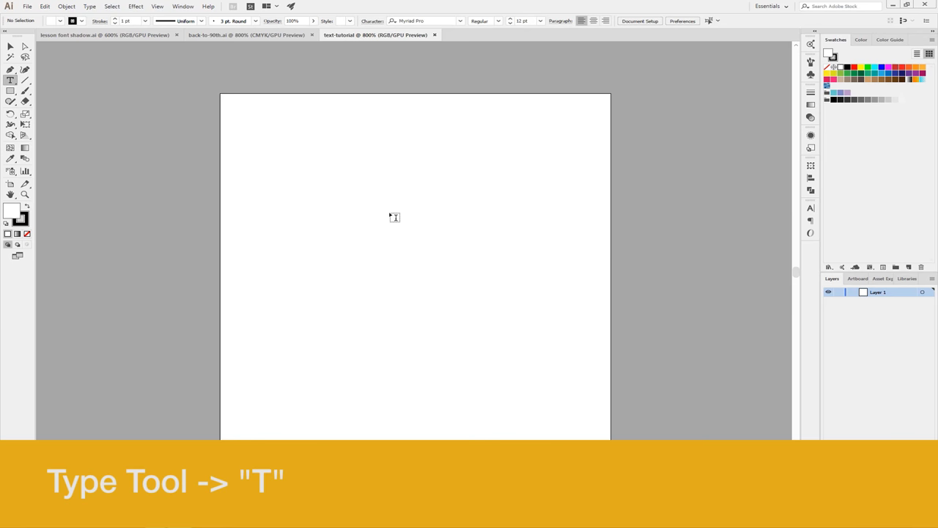
left_click(104, 35)
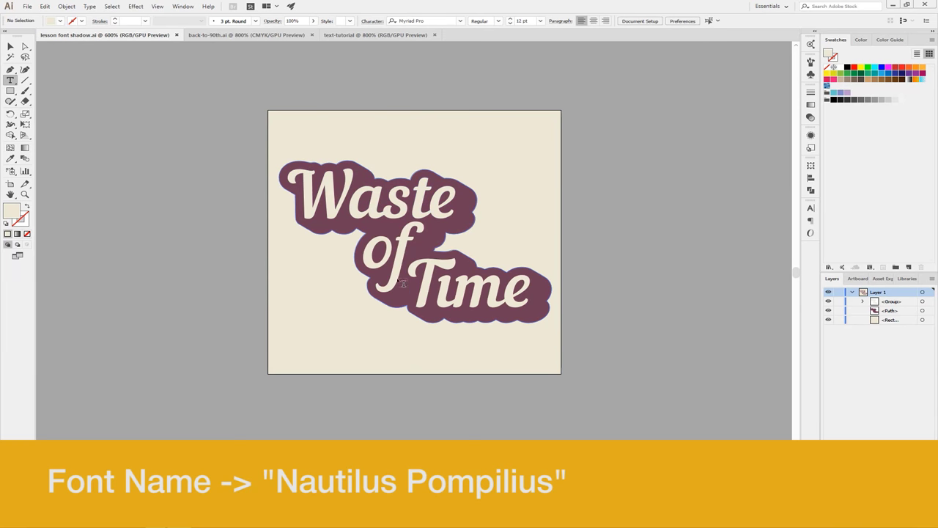
left_click(250, 35)
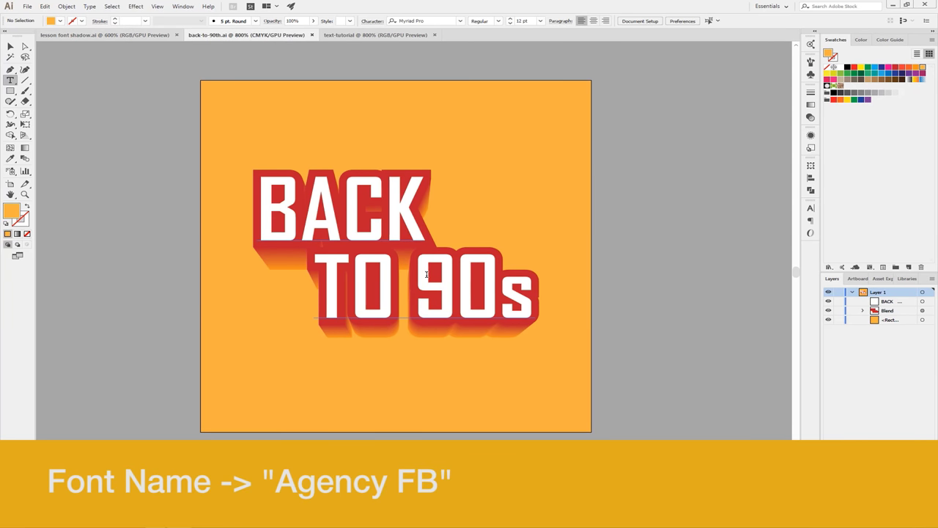
left_click(340, 35)
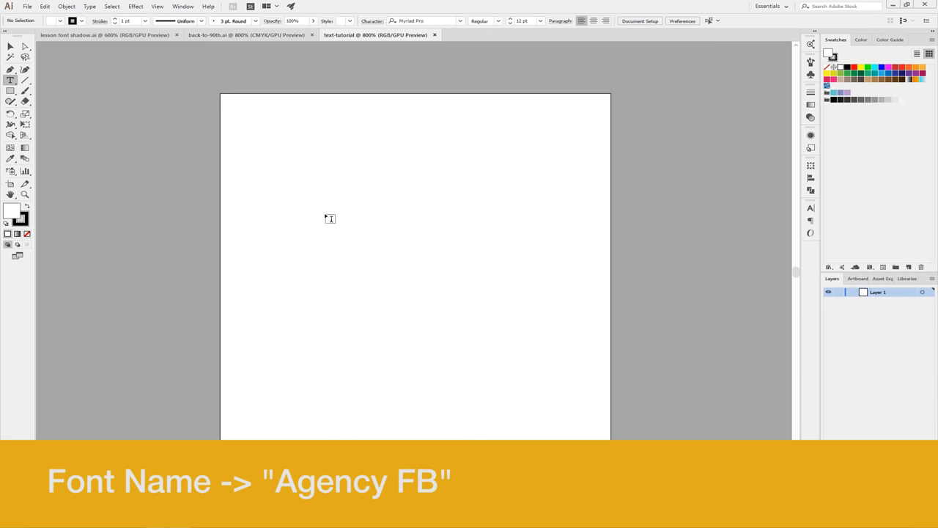
left_click(328, 217)
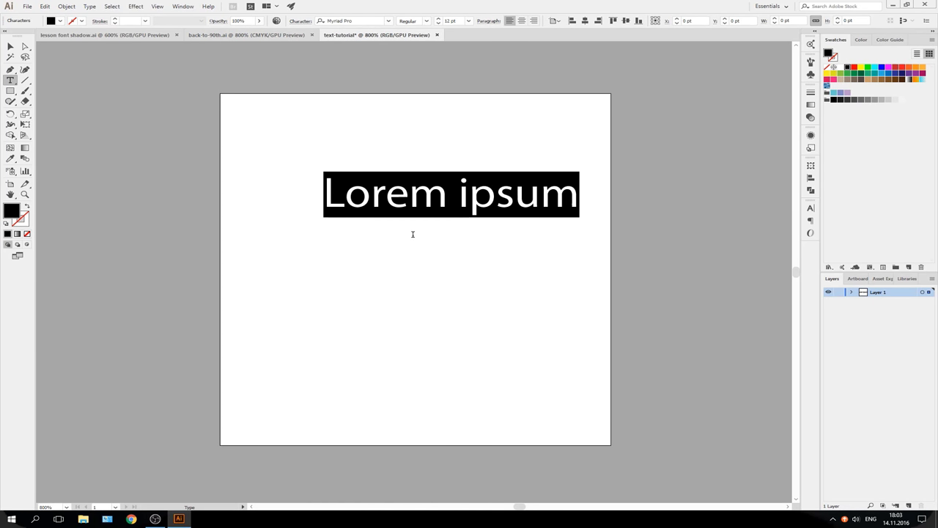
Type 'Lorem' and an indented 'Ipsum' on two lines, then select all the text
type("Lorem")
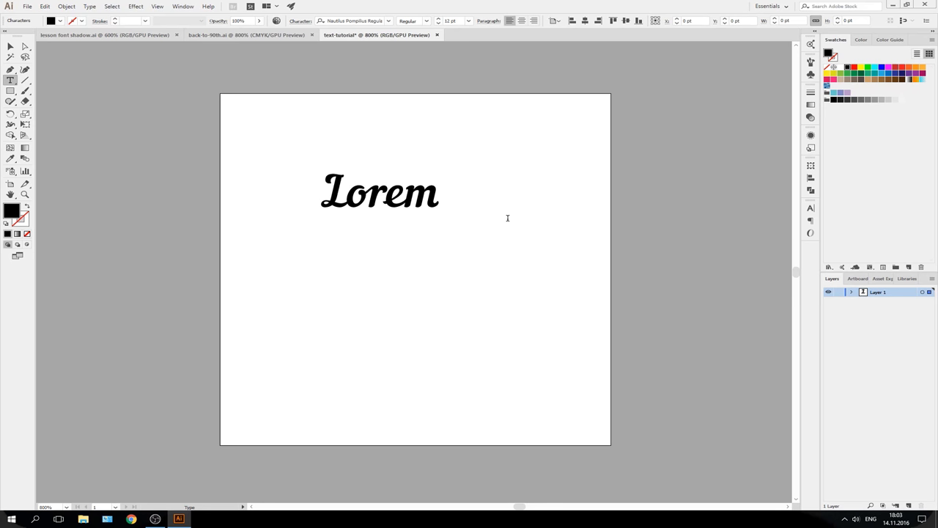
key("Return")
type("I")
type("psum")
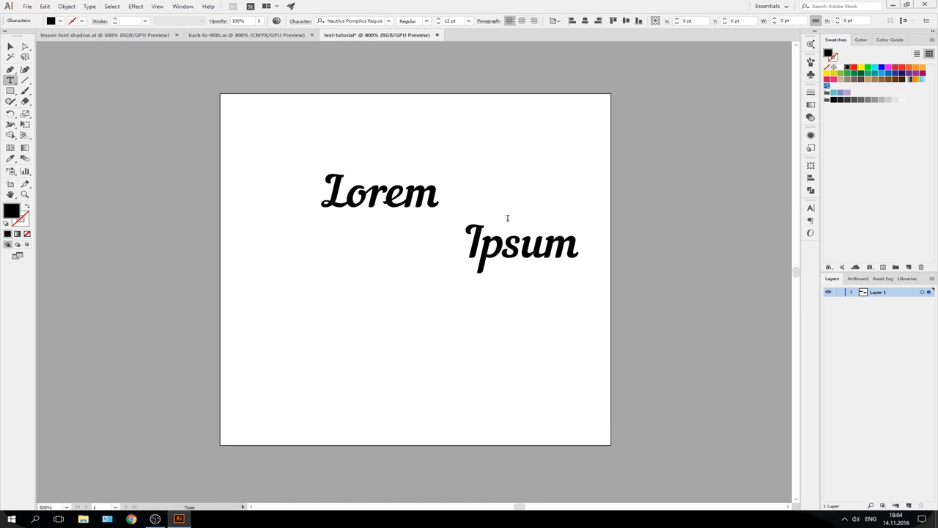
key("Escape")
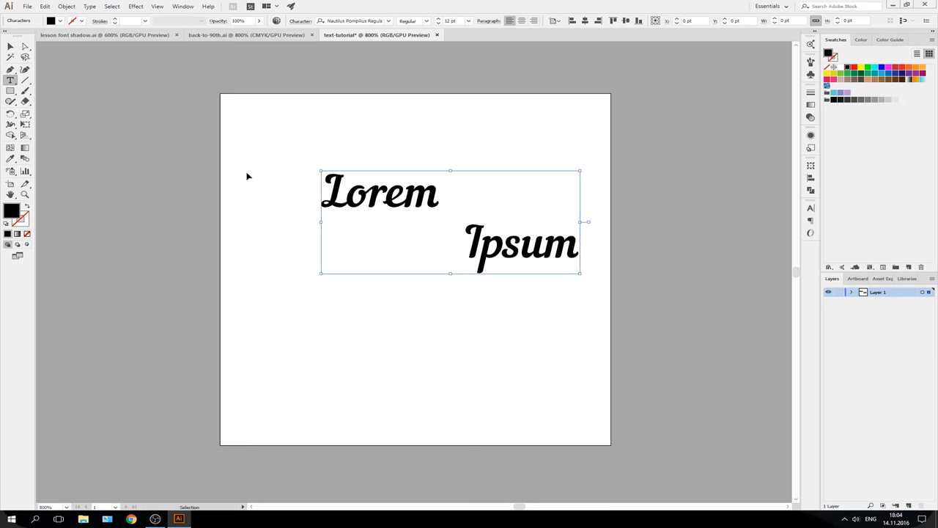
key("ctrl+z")
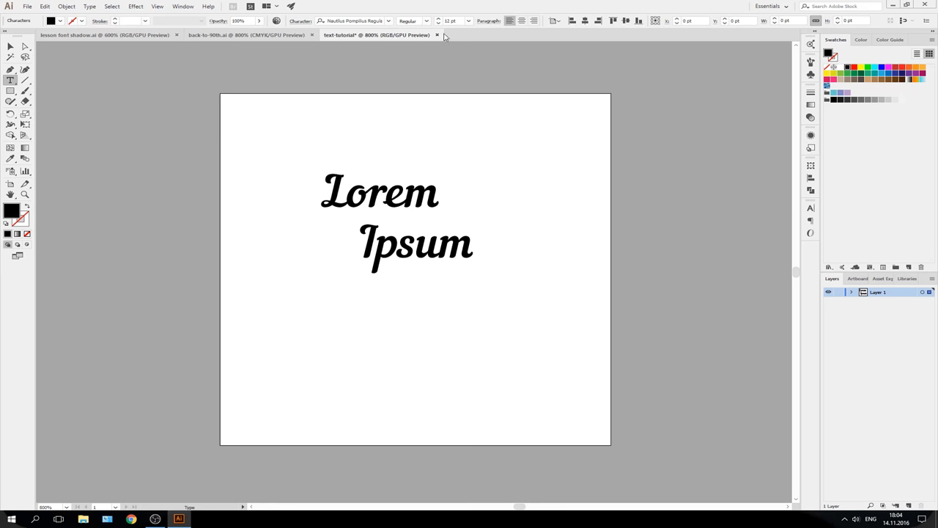
key("ctrl+a")
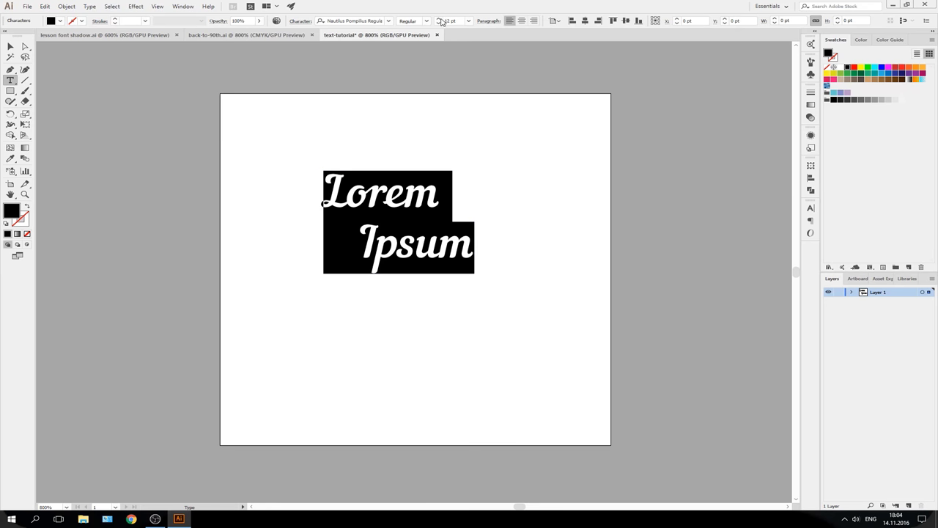
Raise the font to 15 pt, then scale the text to about 21.73 pt and shift it left
left_click(439, 19)
left_click(439, 18)
left_click(438, 18)
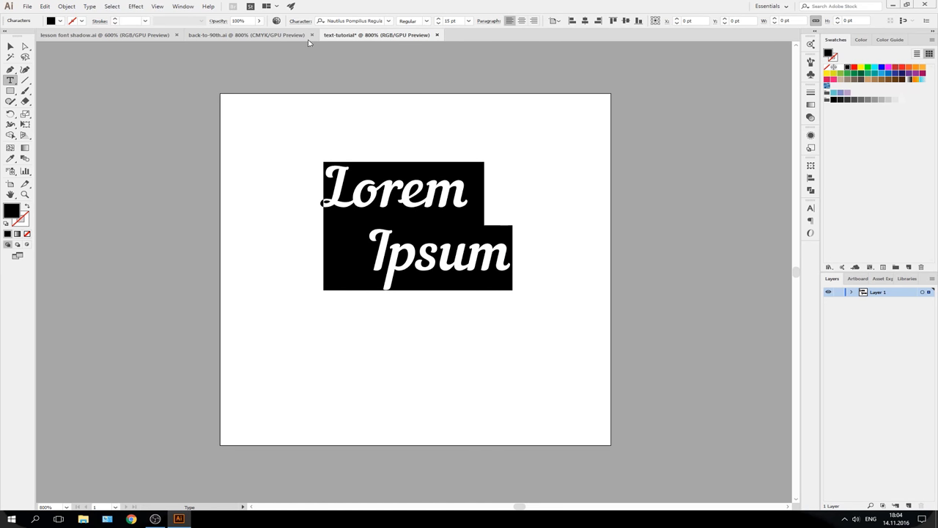
left_click(10, 46)
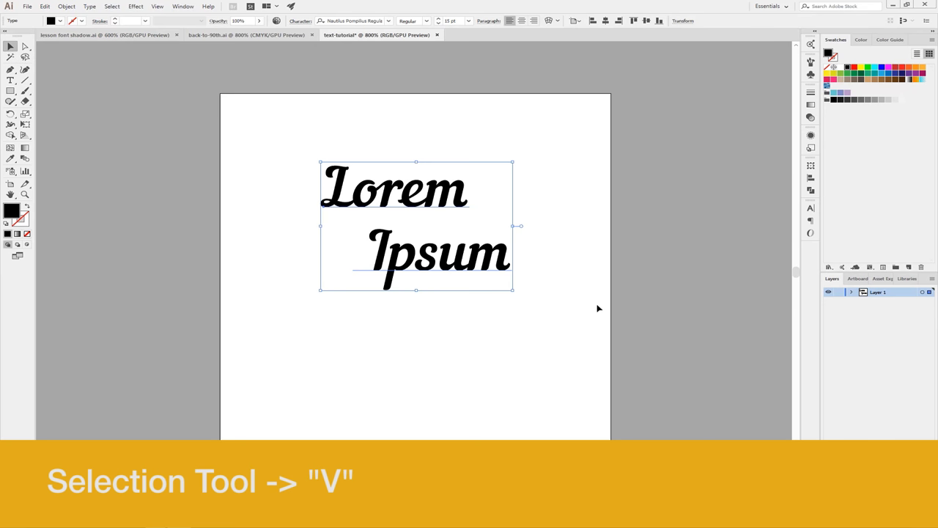
left_click_drag(512, 290, 568, 332)
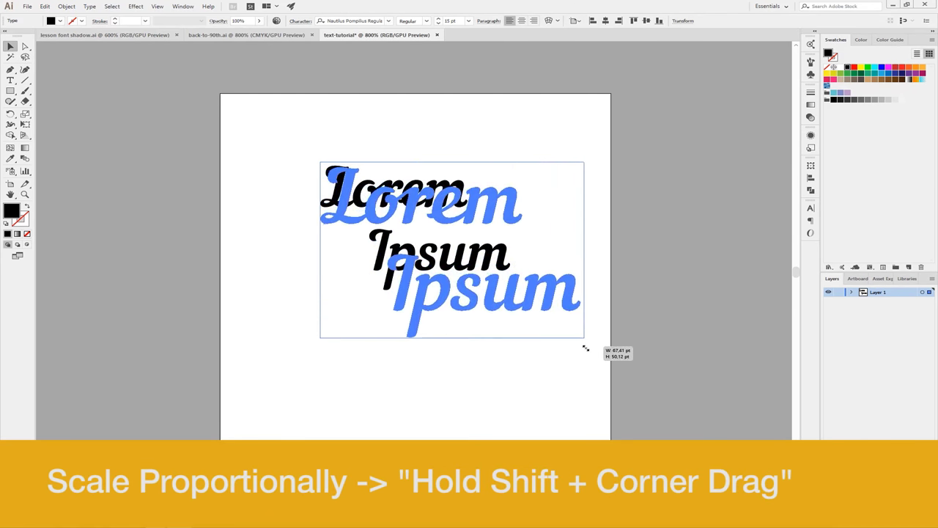
mouse_move(568, 332)
left_mouse_down()
mouse_move(475, 369)
mouse_move(552, 377)
left_mouse_up()
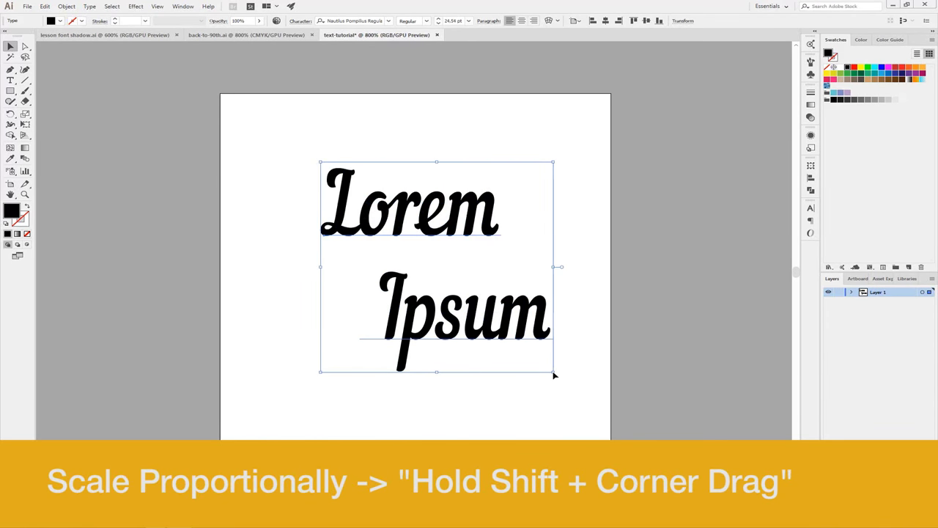
mouse_move(573, 329)
left_mouse_down()
mouse_move(400, 277)
mouse_move(598, 348)
left_mouse_up()
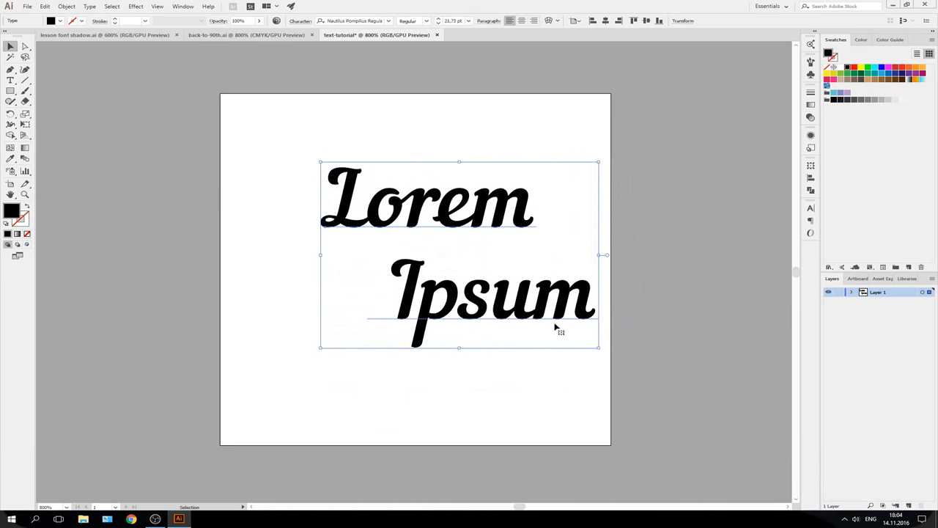
mouse_move(518, 316)
left_mouse_down()
mouse_move(467, 331)
mouse_move(483, 327)
left_mouse_up()
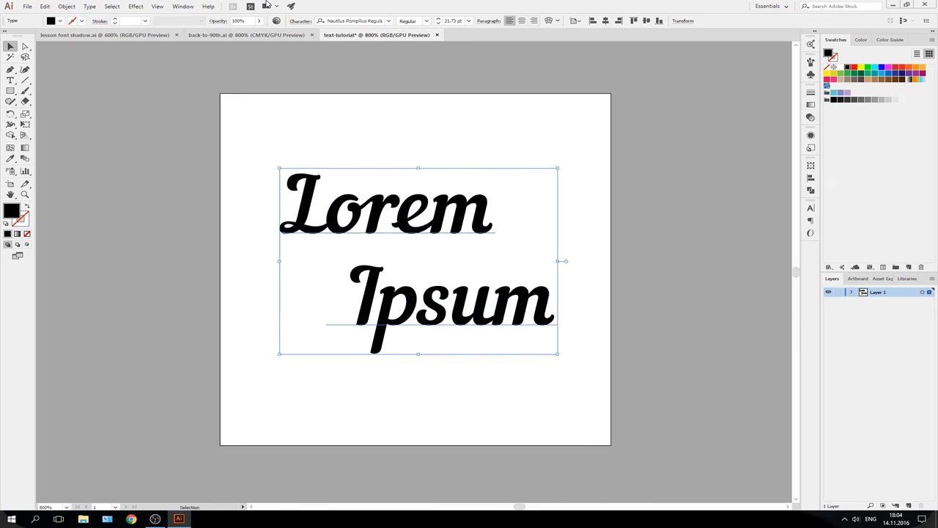
left_click(181, 6)
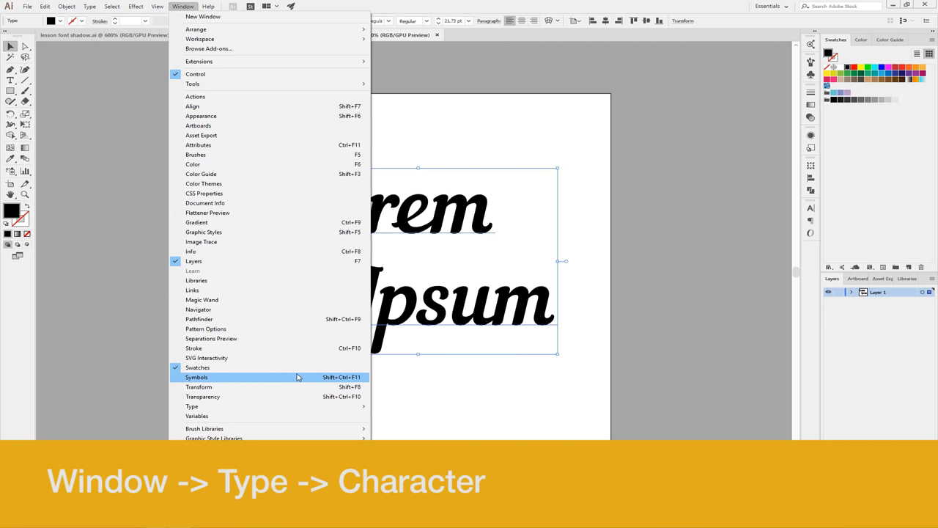
mouse_move(192, 406)
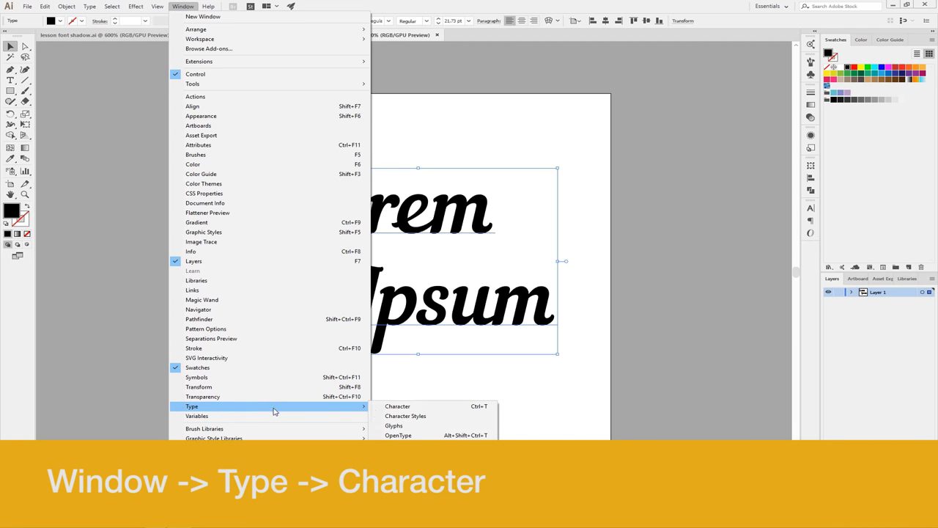
In the Character panel, set leading to 20 pt and keep kerning at Auto after trying Optical
left_click(404, 416)
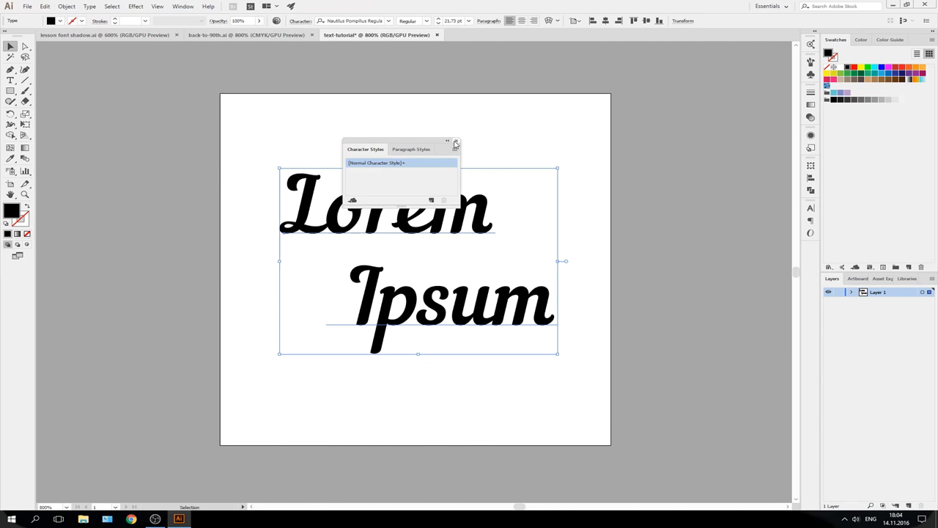
left_click(458, 142)
left_click(810, 208)
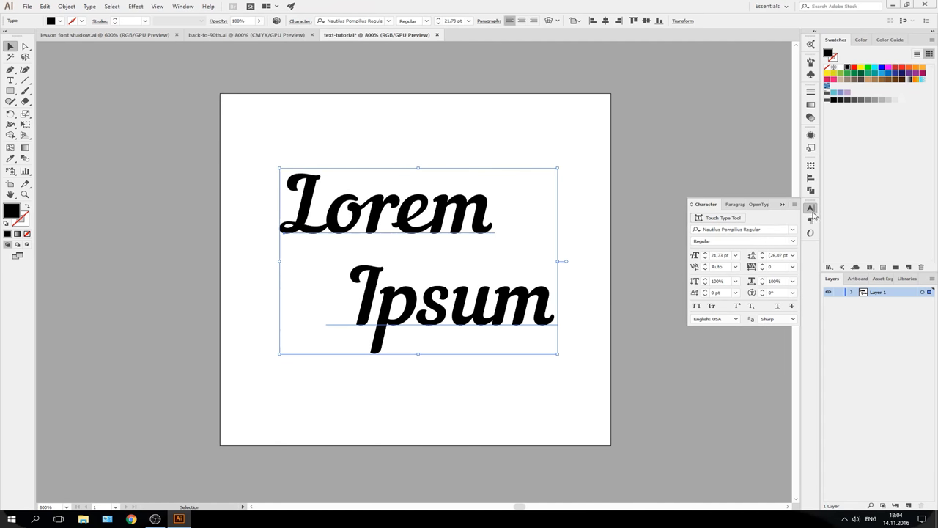
left_click(793, 256)
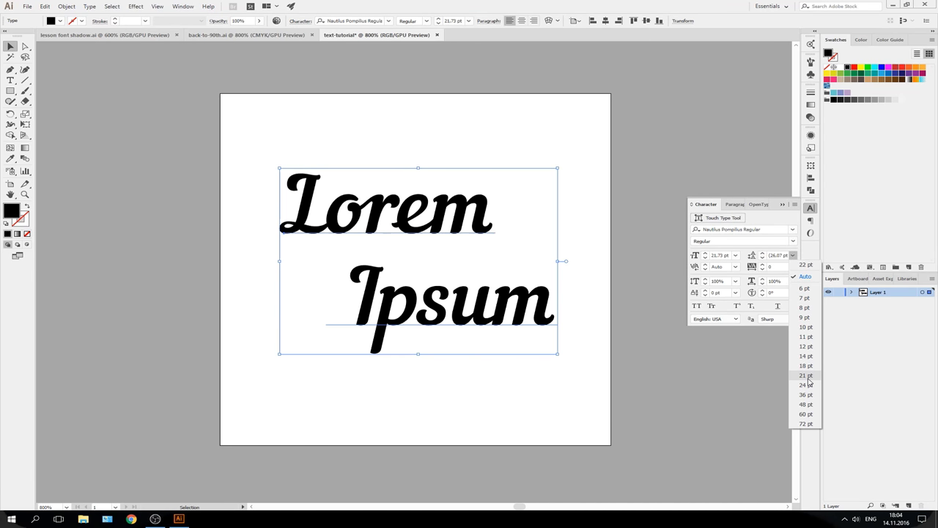
left_click(807, 376)
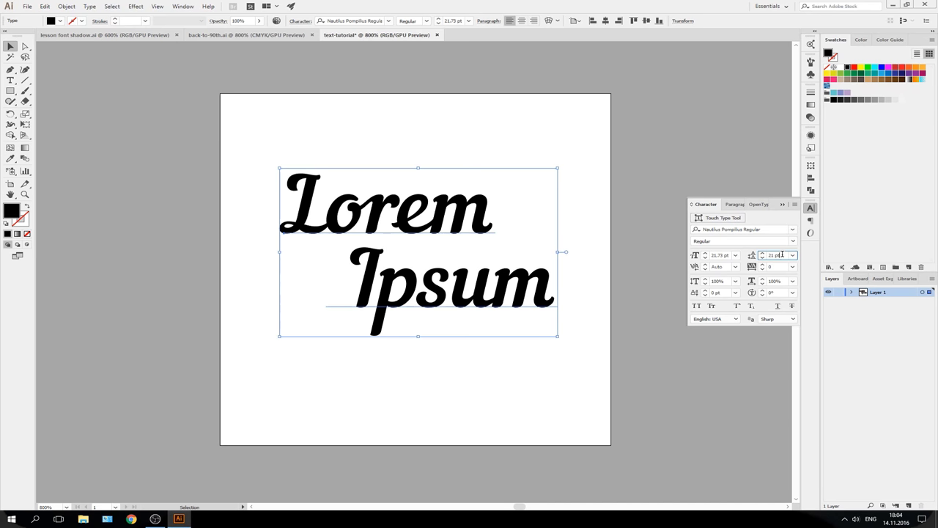
key("Down")
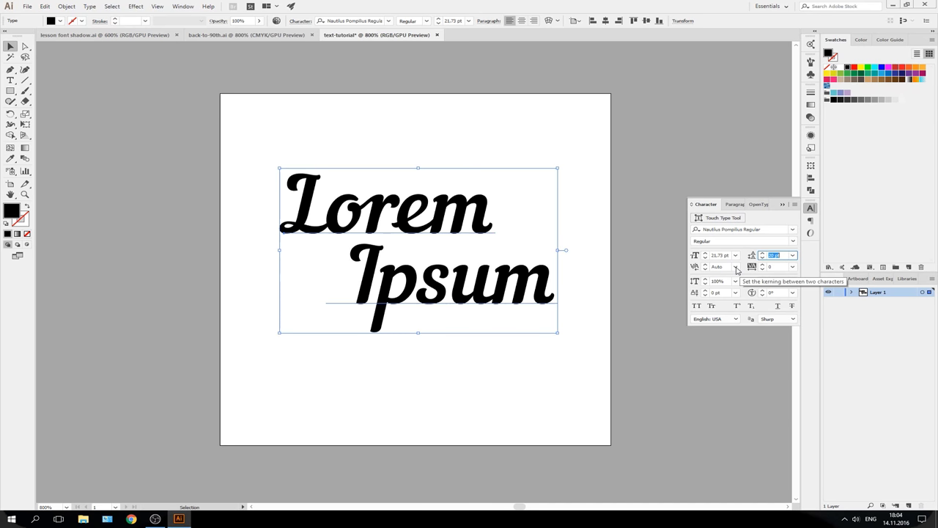
left_click(735, 267)
left_click(745, 286)
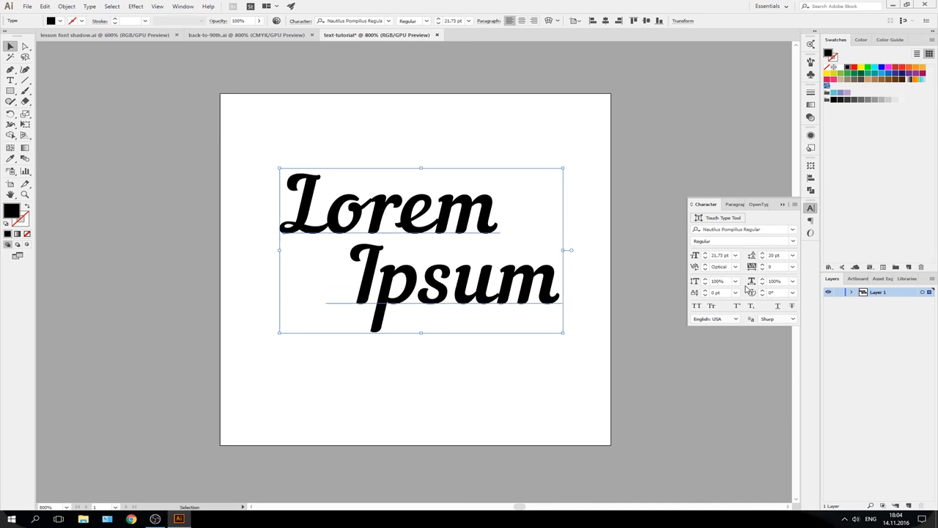
key("ctrl+z")
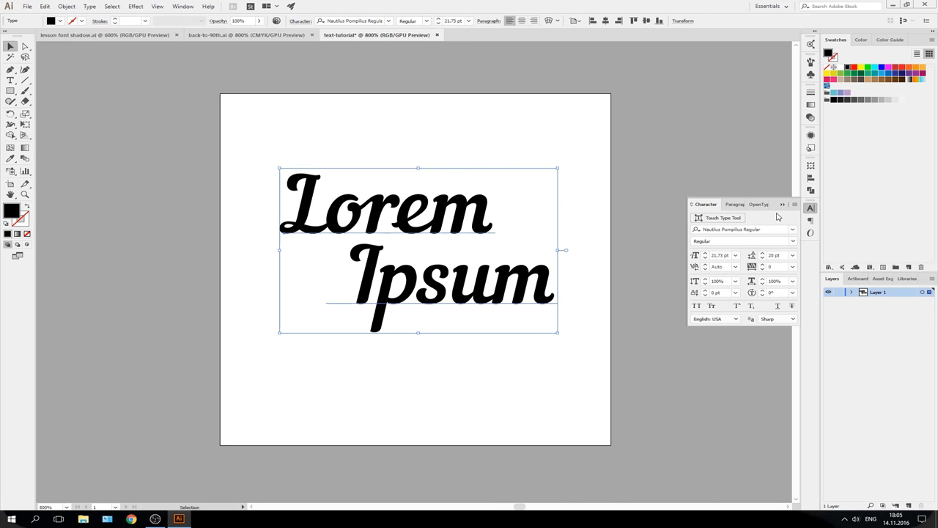
left_click(809, 210)
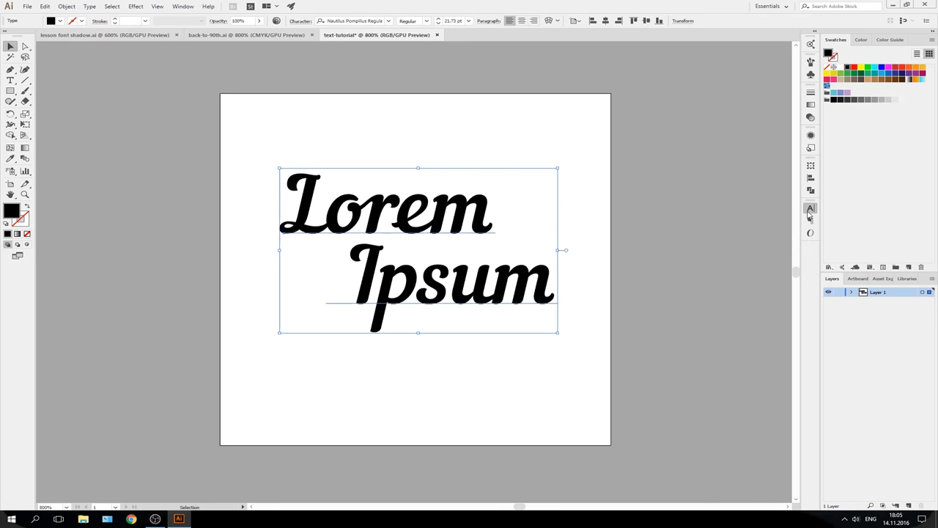
Select the Lorem Ipsum text object in Layer 1 and copy it
left_click(336, 165)
left_click(419, 214)
left_click(850, 292)
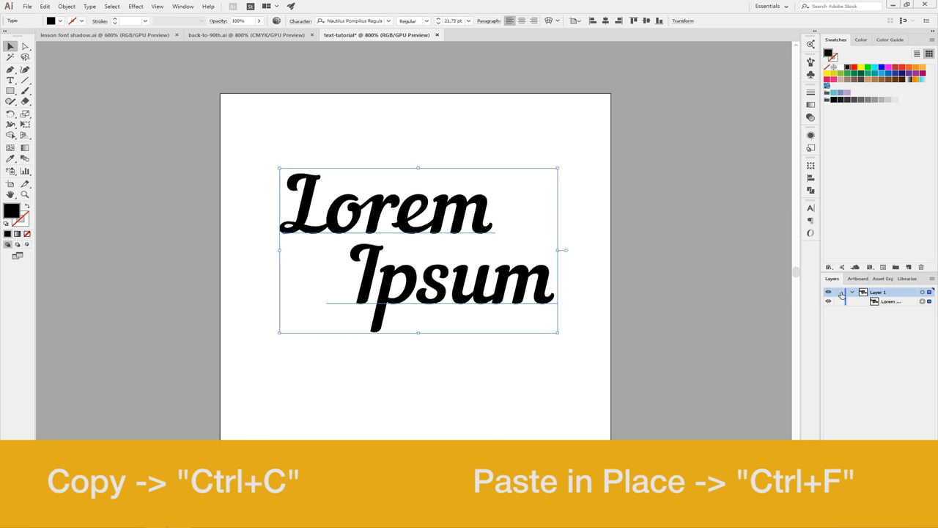
key("ctrl+c")
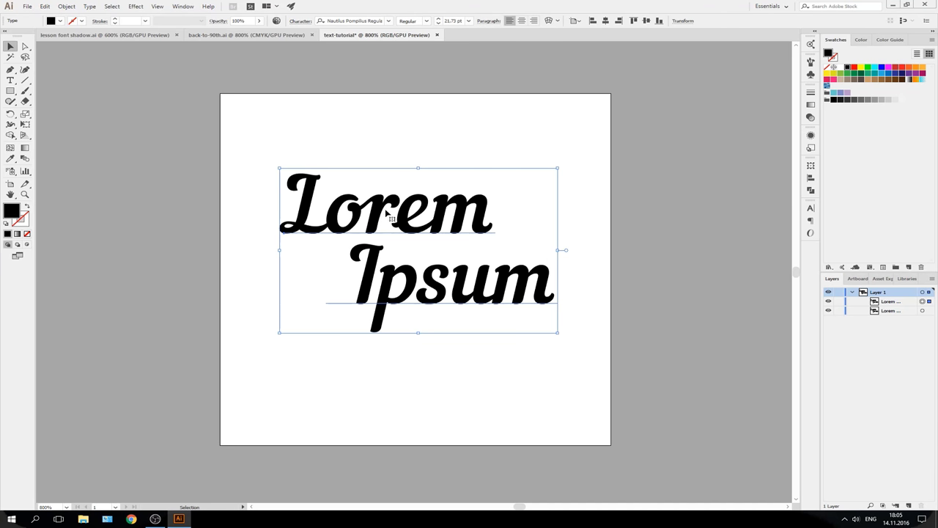
Give the text copy a 4 pt black stroke with Round Cap and Round Join
left_click(115, 21)
left_click(114, 21)
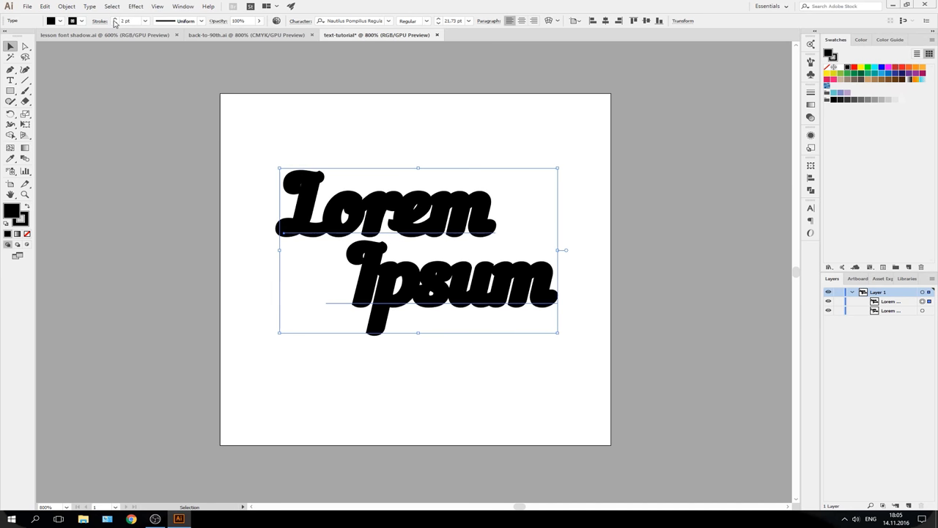
left_click(114, 21)
left_click(115, 21)
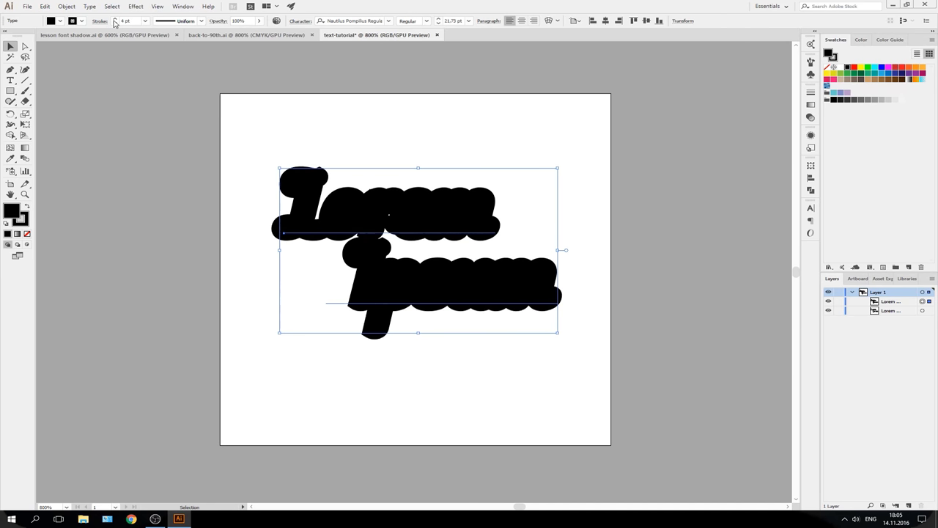
left_click(99, 20)
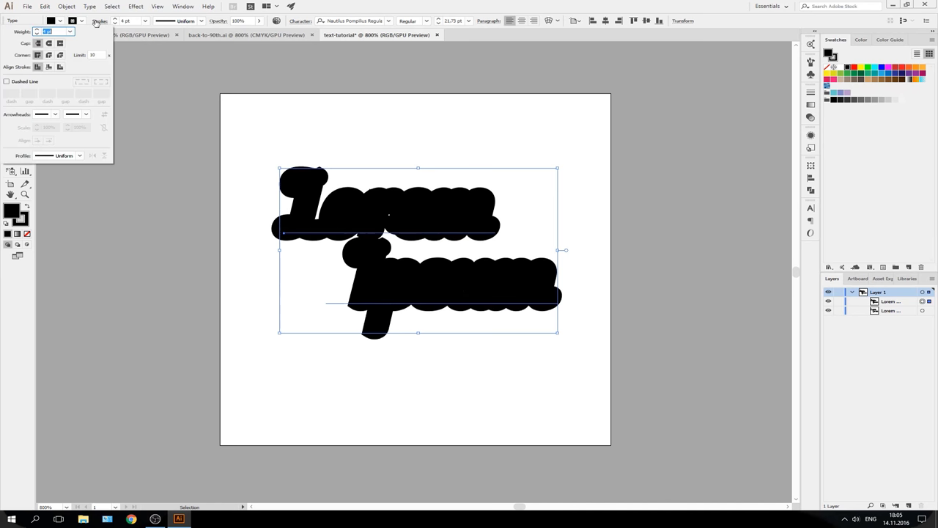
left_click(48, 44)
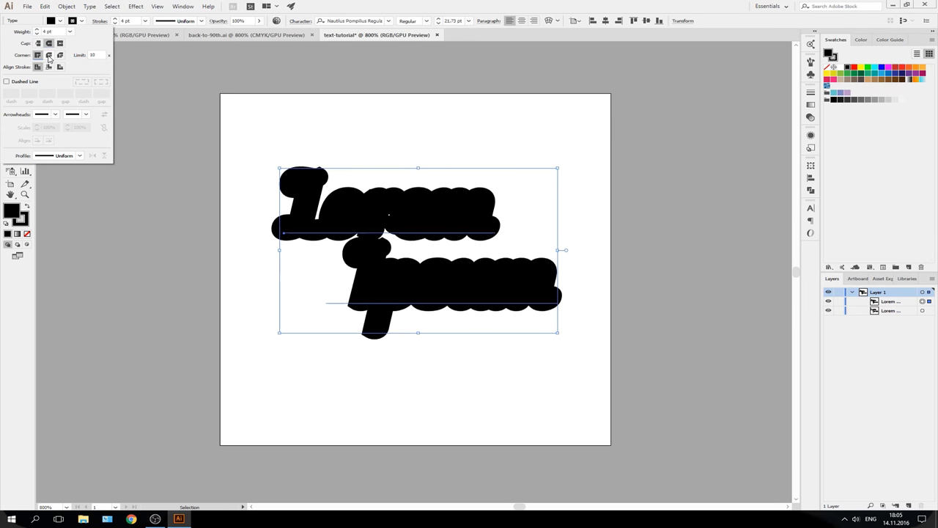
left_click(49, 55)
Send the stroked copy behind the original and change its stroke to a purple swatch
left_click(355, 132)
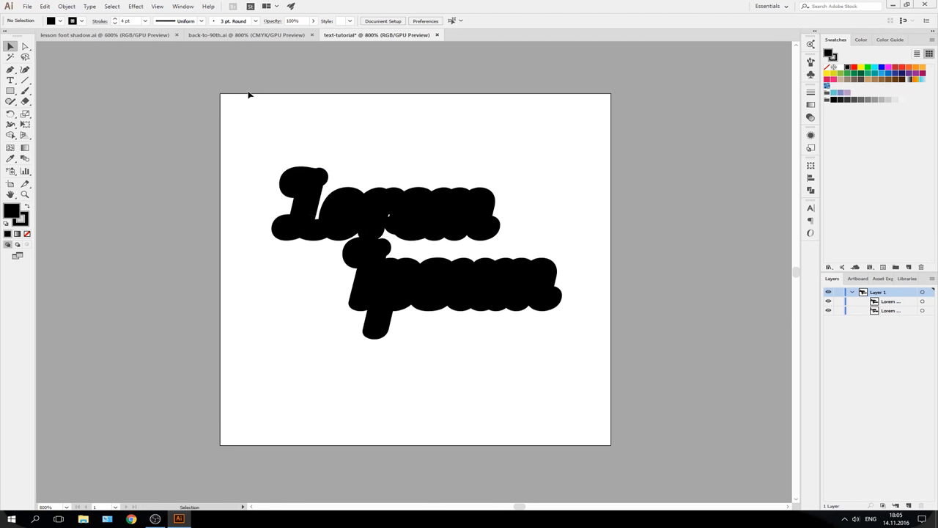
left_click(409, 212)
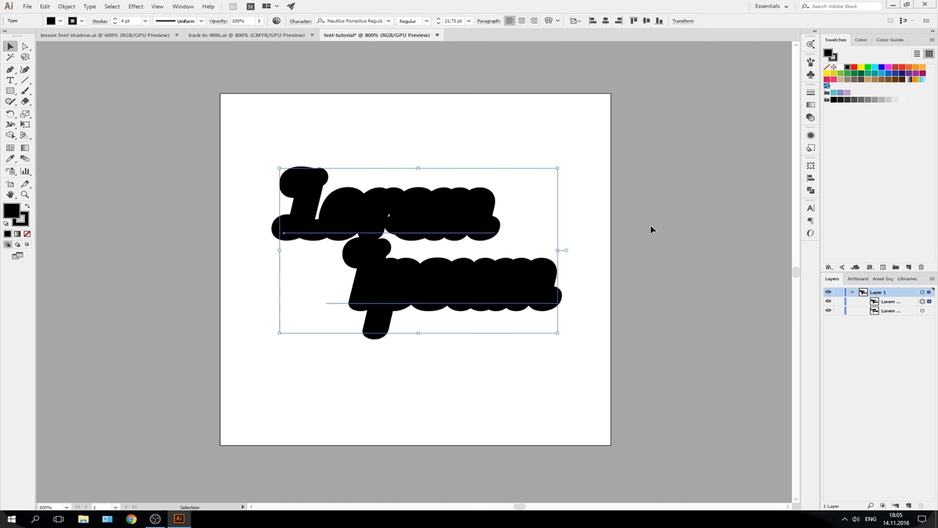
key("a")
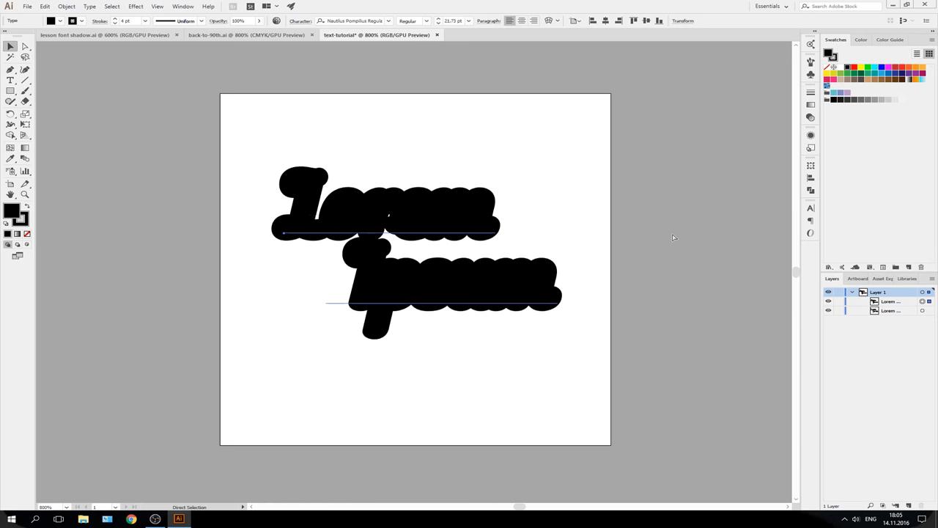
key("ctrl+shift+bracketleft")
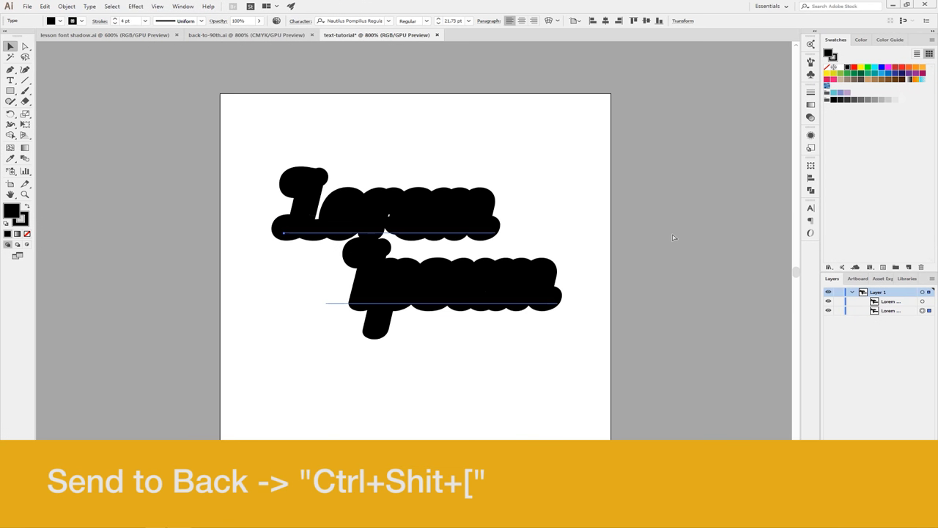
key("v")
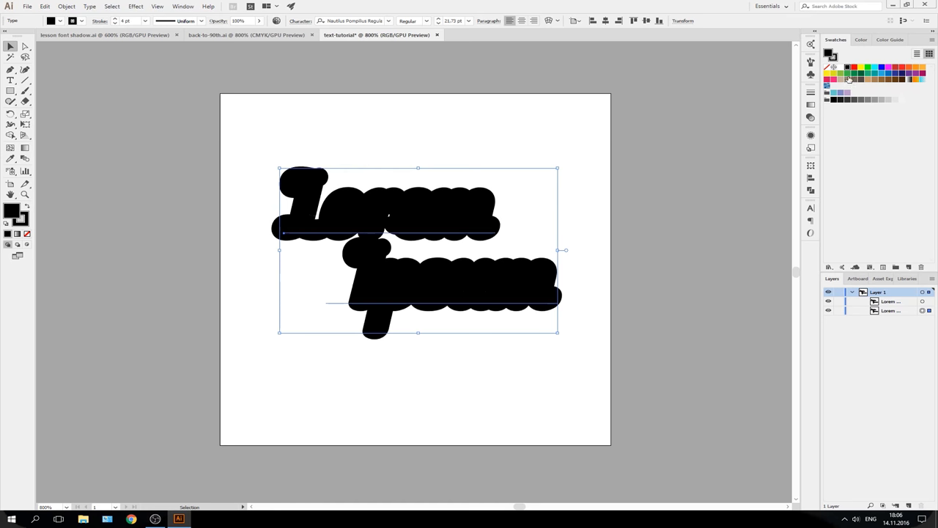
left_click(82, 21)
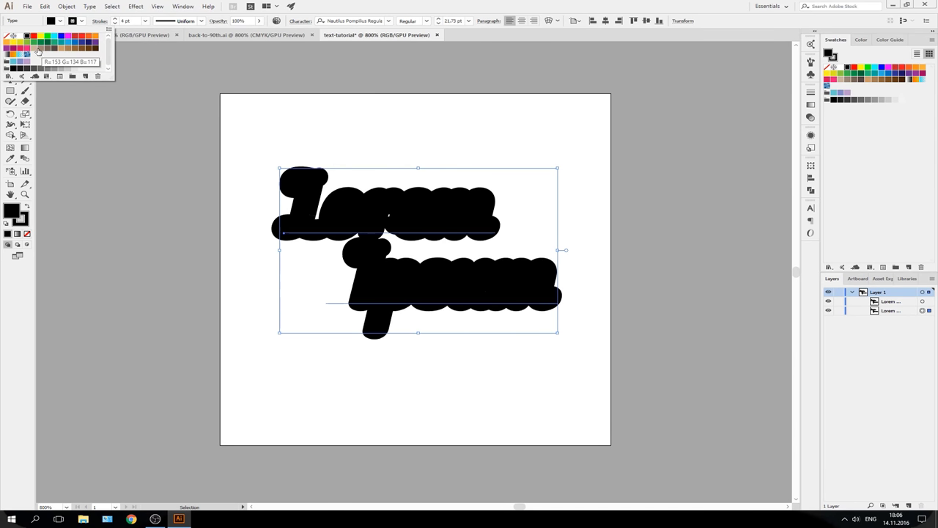
left_click(94, 42)
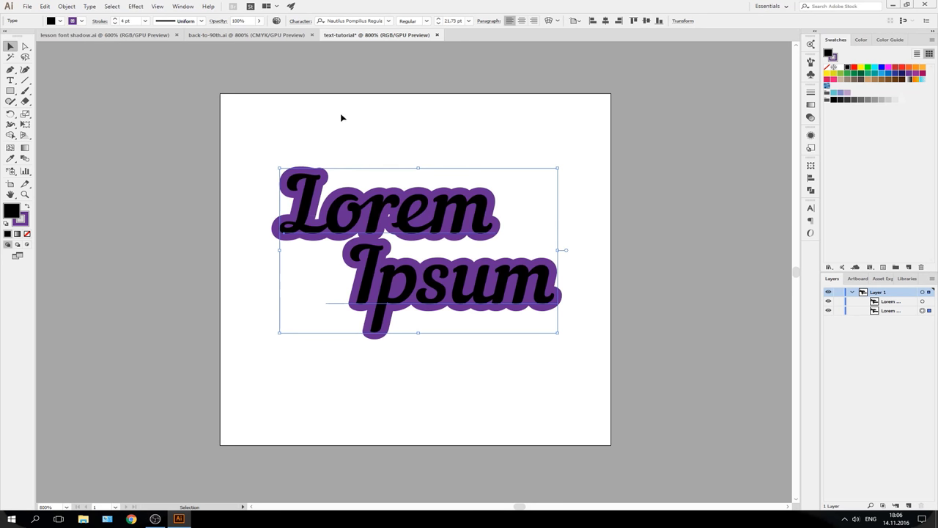
Select the black front Lorem Ipsum text and fill it with a tan swatch
left_click(519, 181)
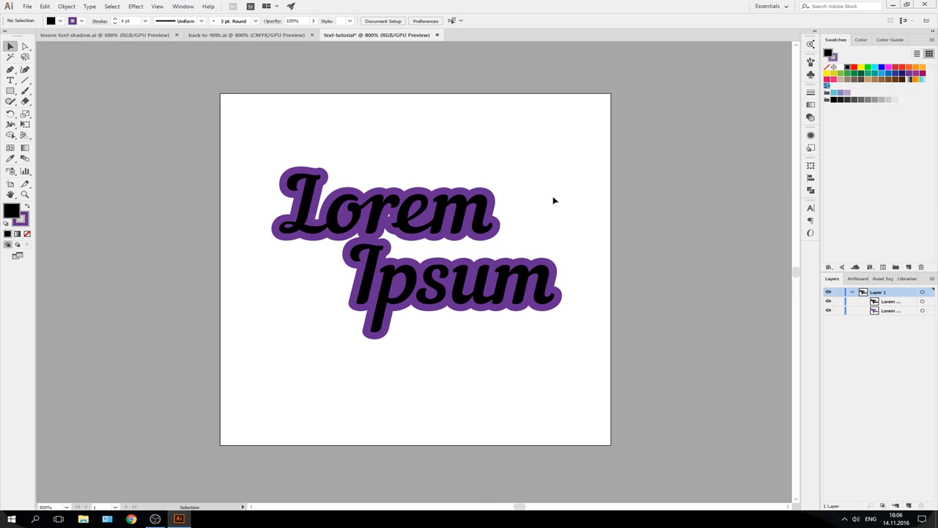
left_click(829, 302)
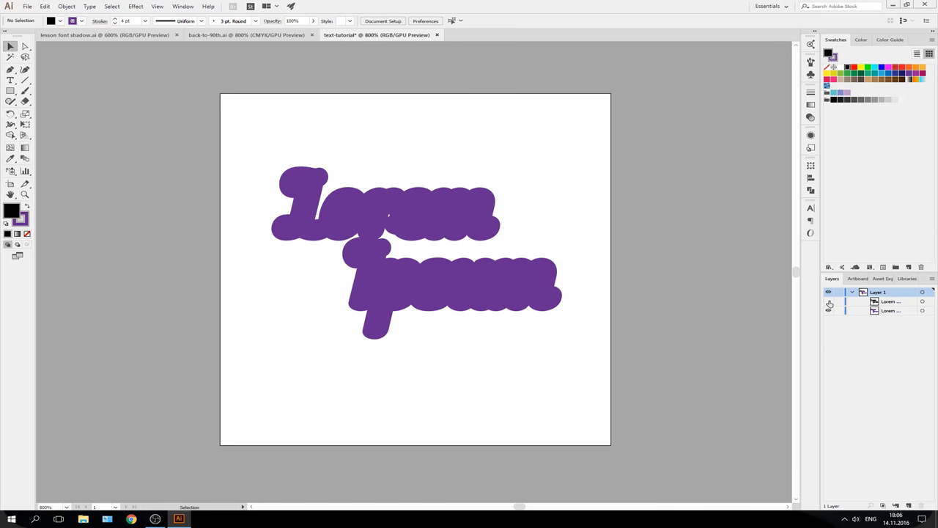
left_click(921, 311)
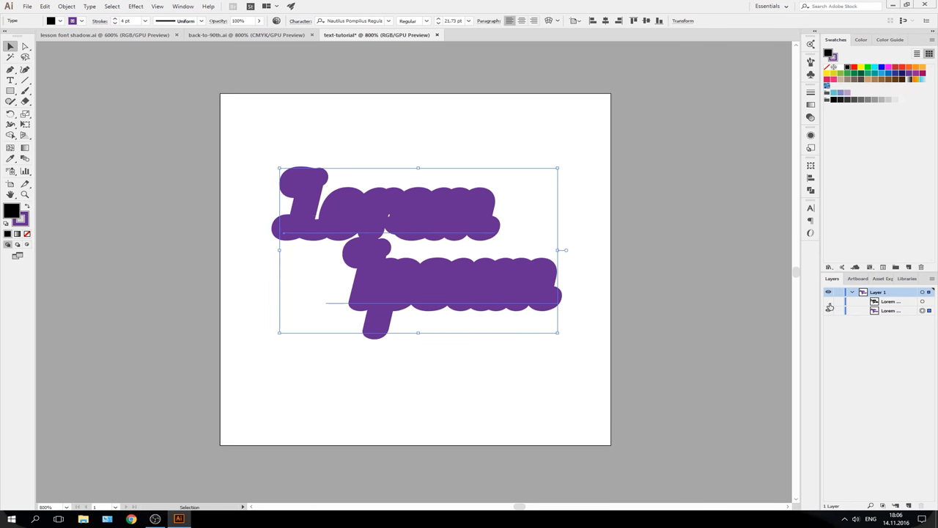
left_click(828, 302)
left_click(689, 286)
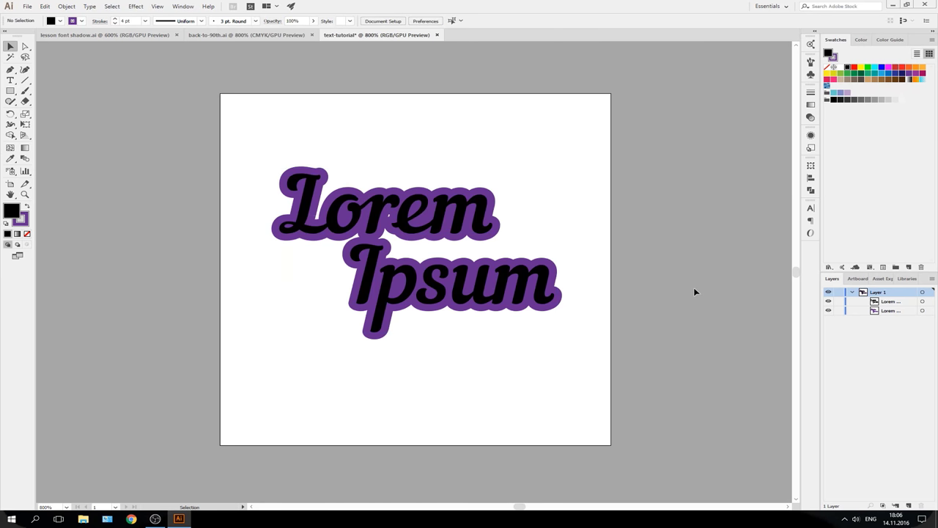
left_click(922, 302)
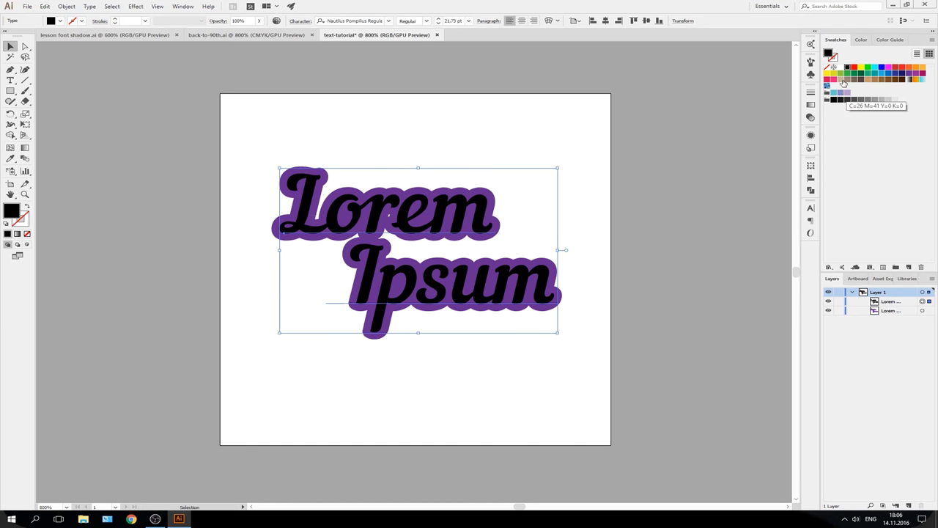
left_click(840, 80)
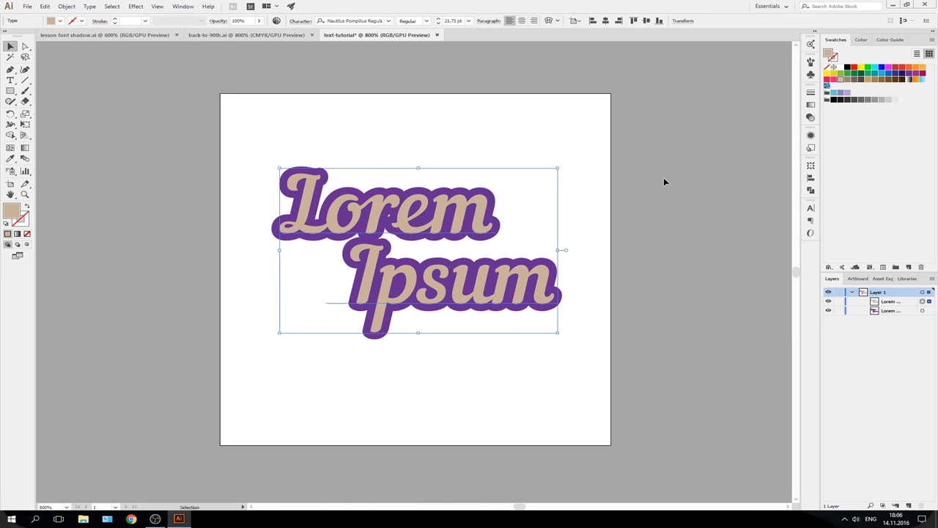
Refine the text fill in the Color Picker to pale cream F2E0CE
double_click(12, 209)
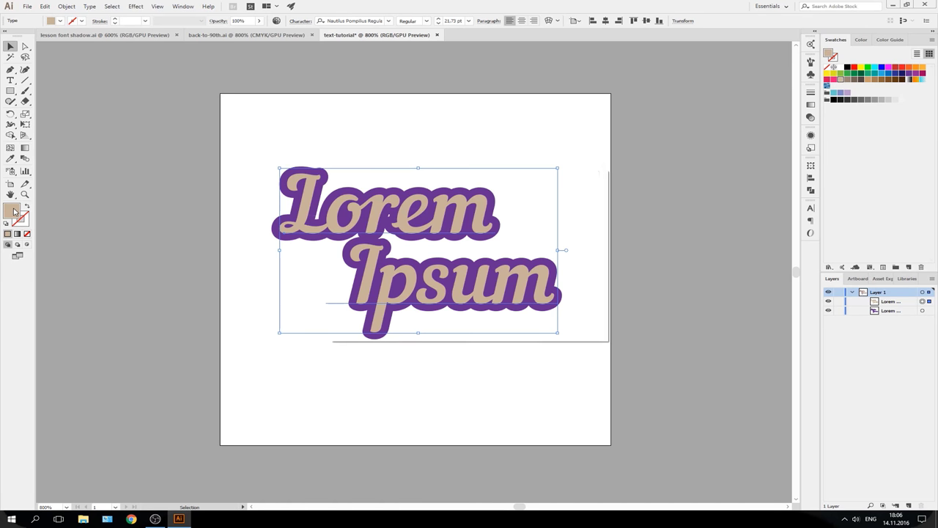
left_click(366, 208)
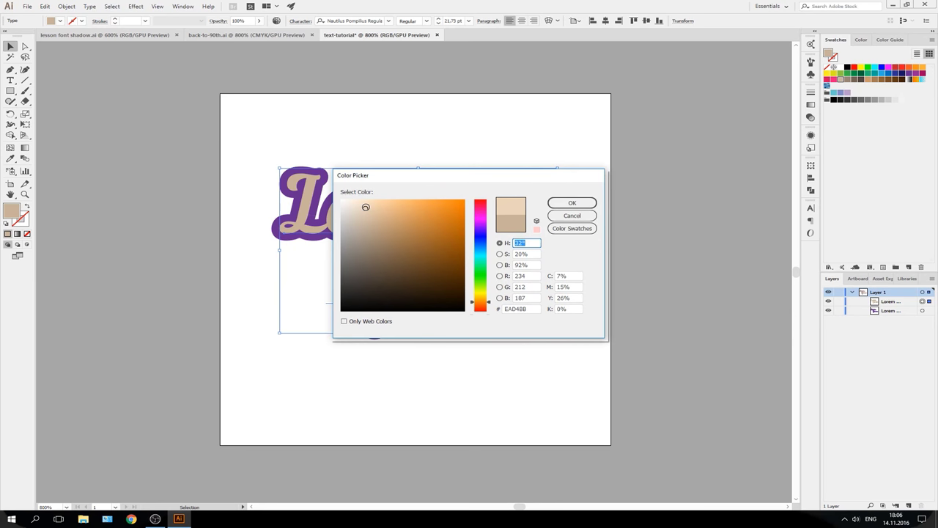
left_click(570, 203)
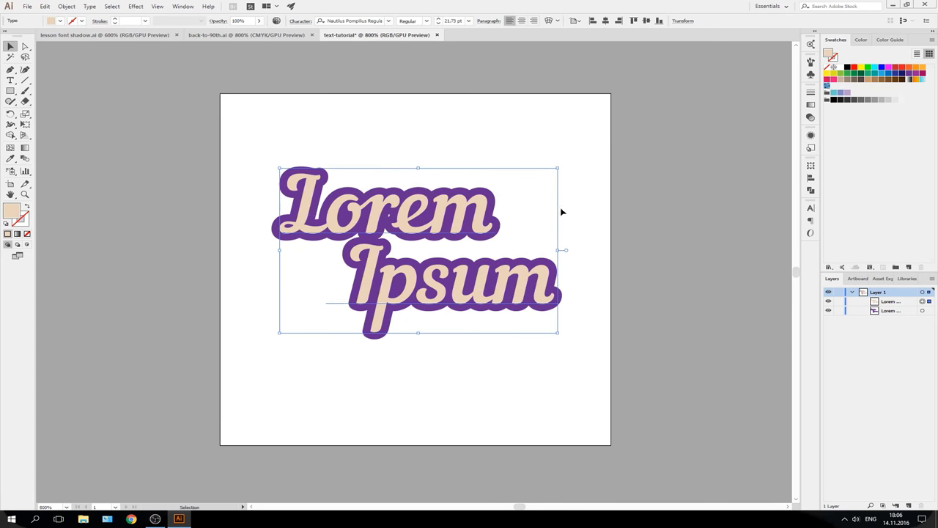
double_click(15, 214)
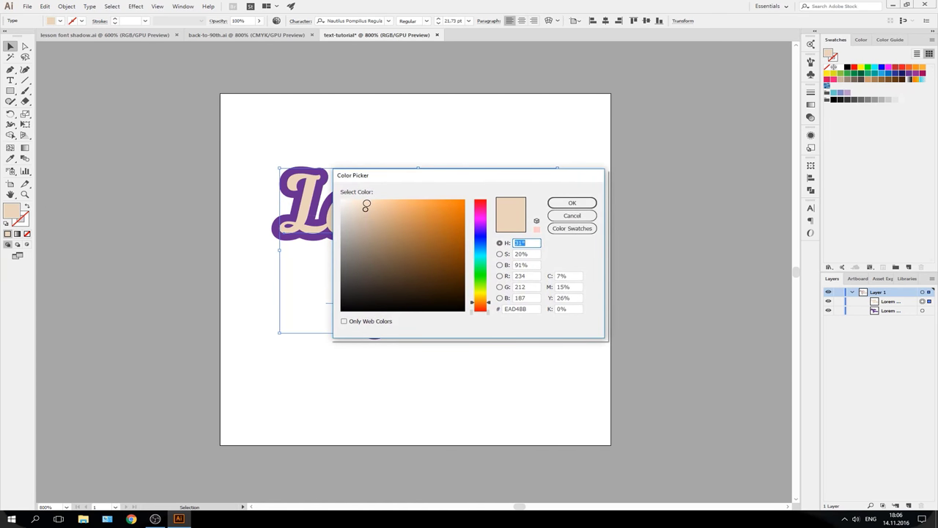
left_click(359, 205)
left_click(572, 203)
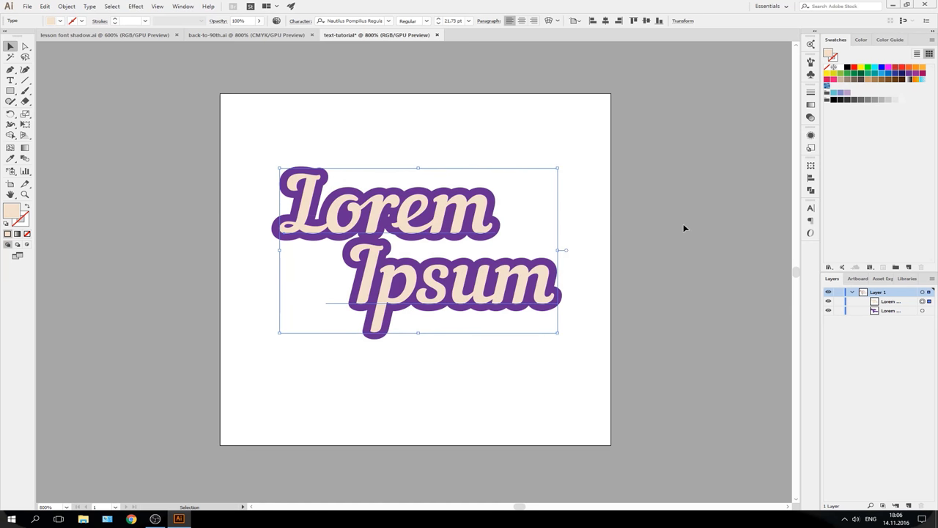
left_click(678, 223)
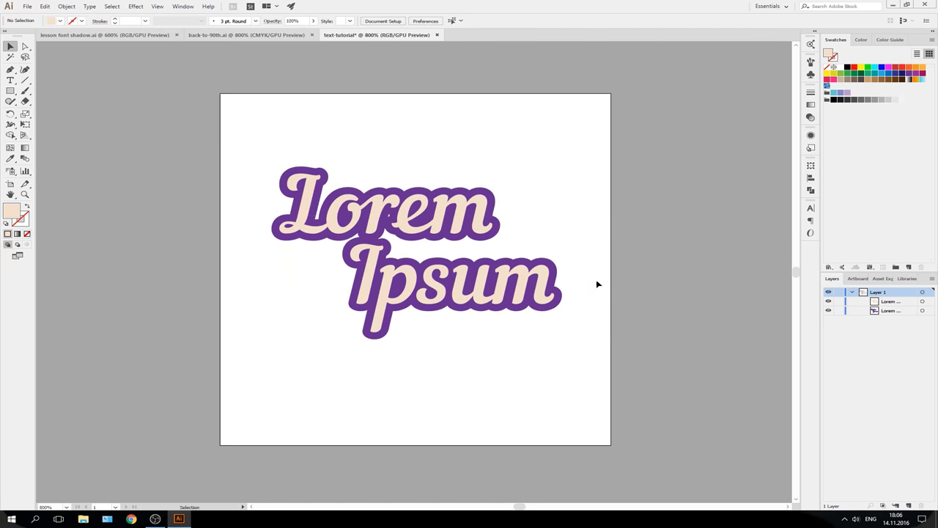
key("m")
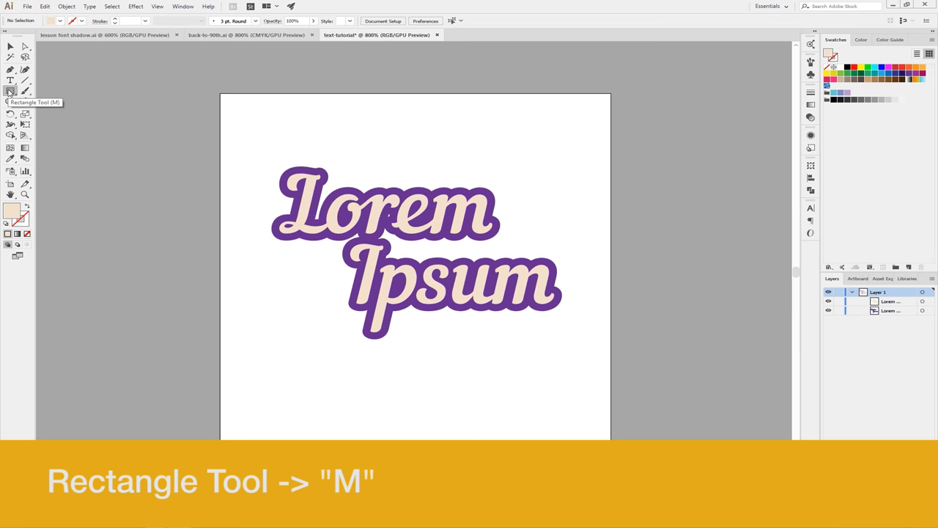
Draw a 100 × 100 pt square from the artboard's top-left corner and send it behind the text
left_click(223, 92)
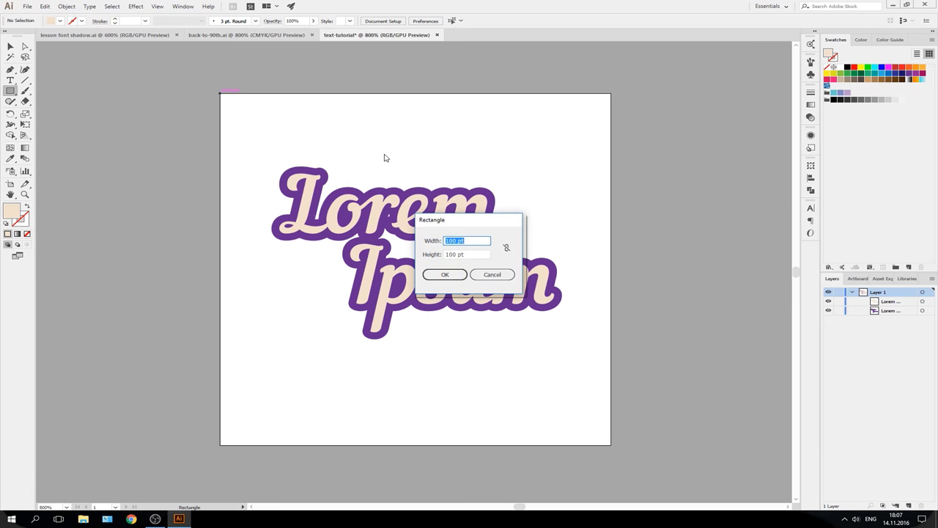
key("Return")
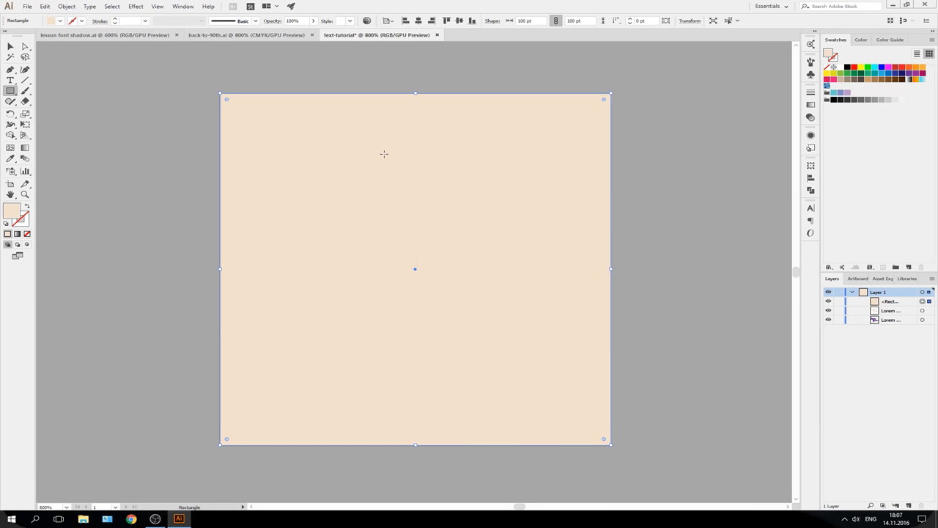
key("ctrl+shift+bracketleft")
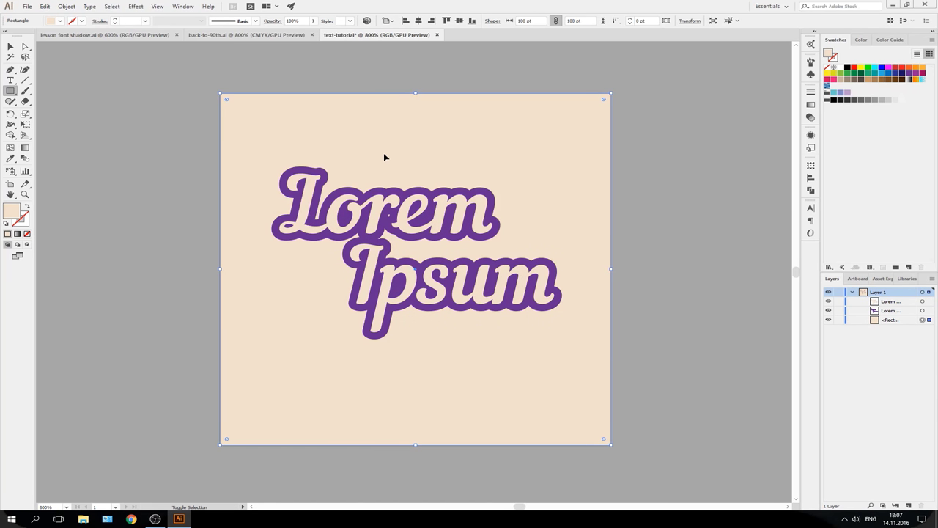
key("v")
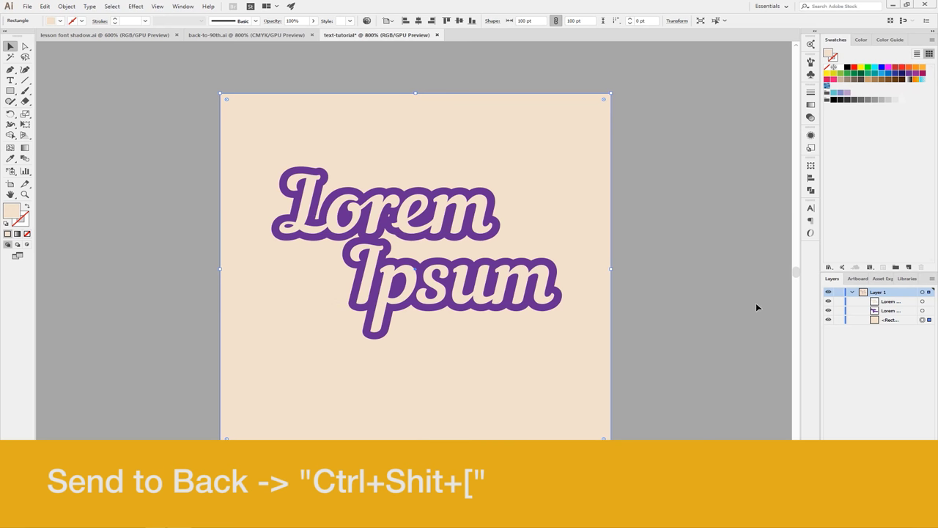
left_click(923, 310)
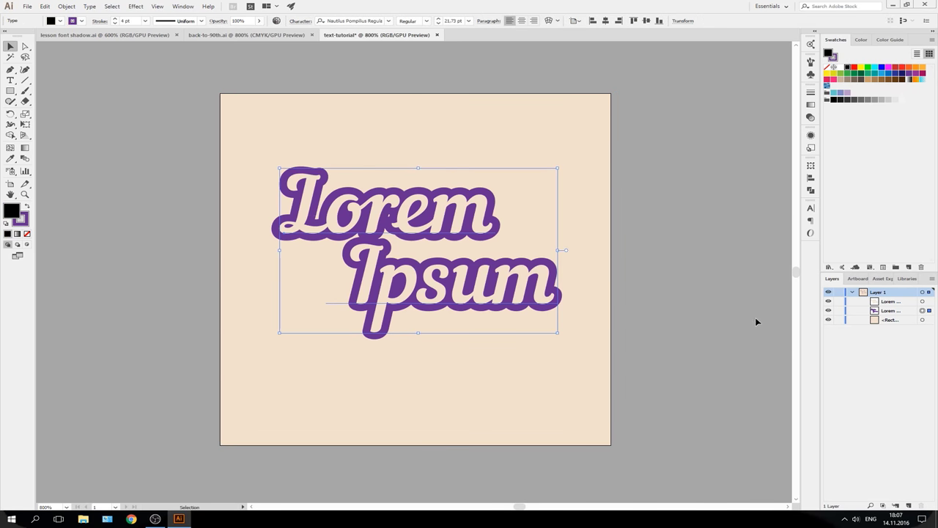
Paste a copy of the outlined Lorem Ipsum in front and nudge it down three times
key("a")
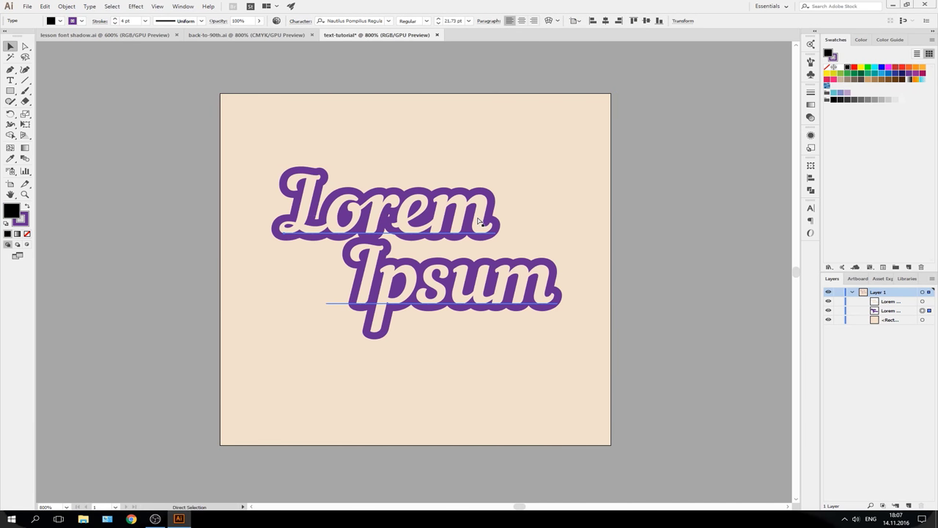
key("ctrl+c")
key("ctrl+f")
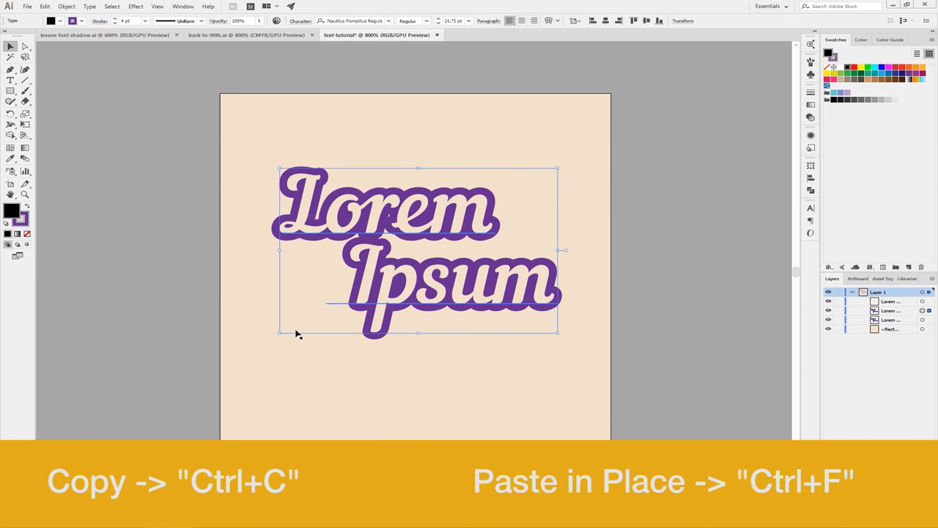
key("Down")
key("Down")
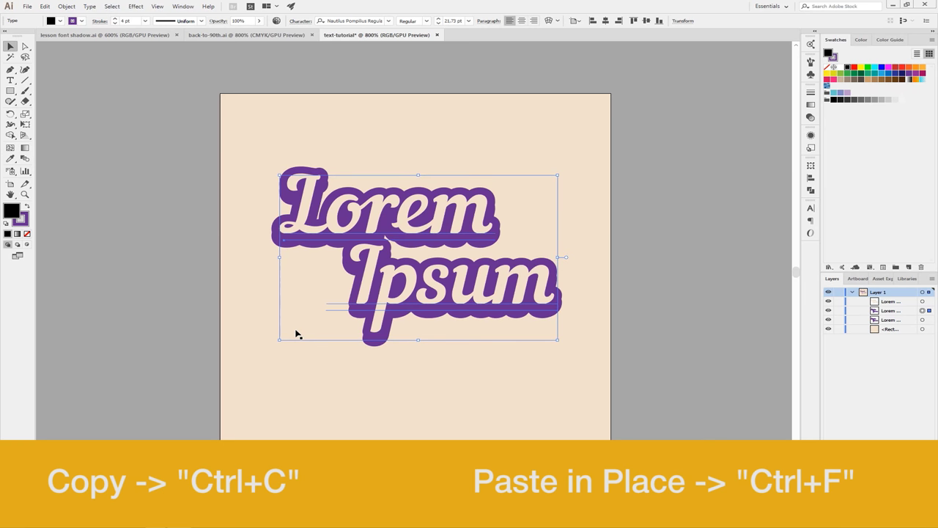
key("Down")
key("Down")
key("Down")
key("Down")
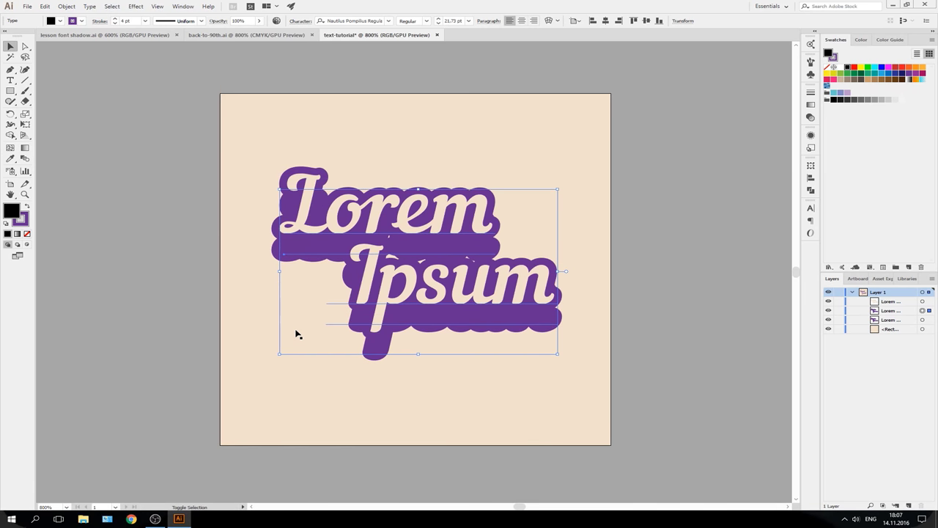
key("Down")
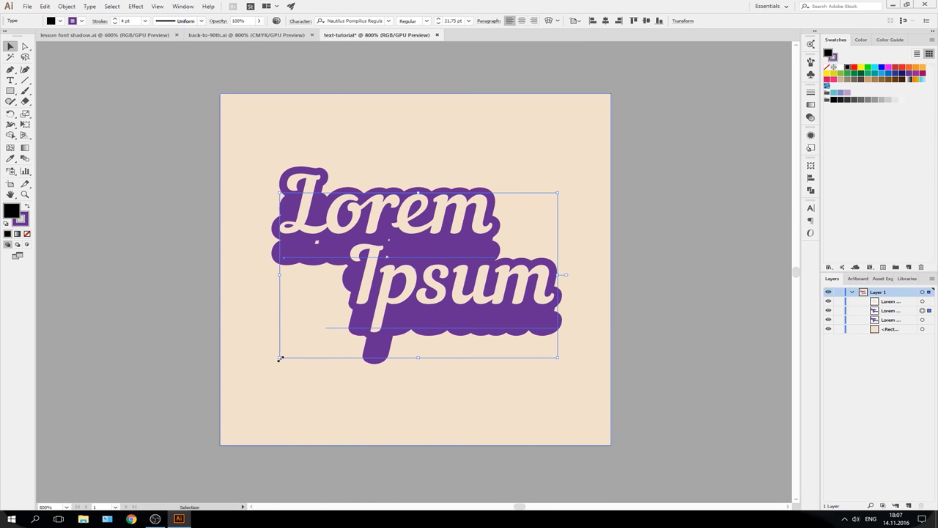
Shrink the shadow copy slightly and send it one step behind the original
left_click_drag(279, 358, 296, 345)
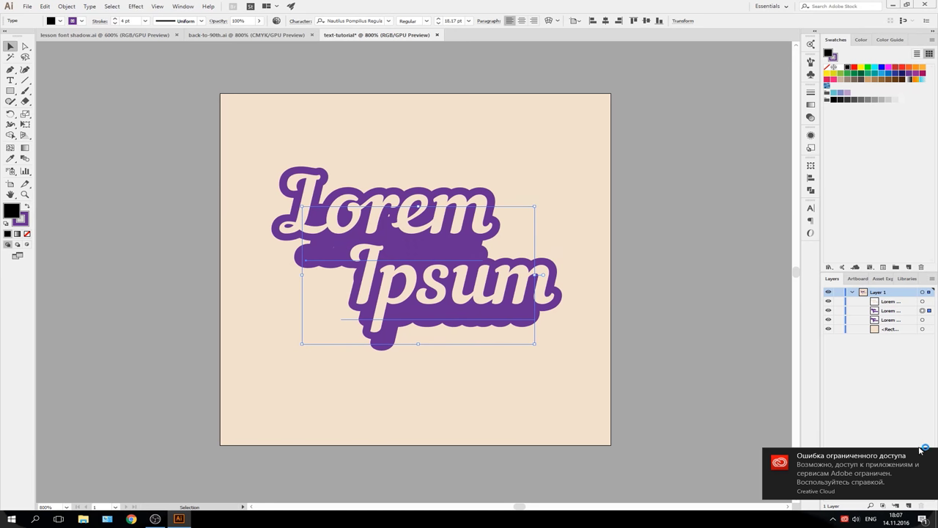
left_click(930, 456)
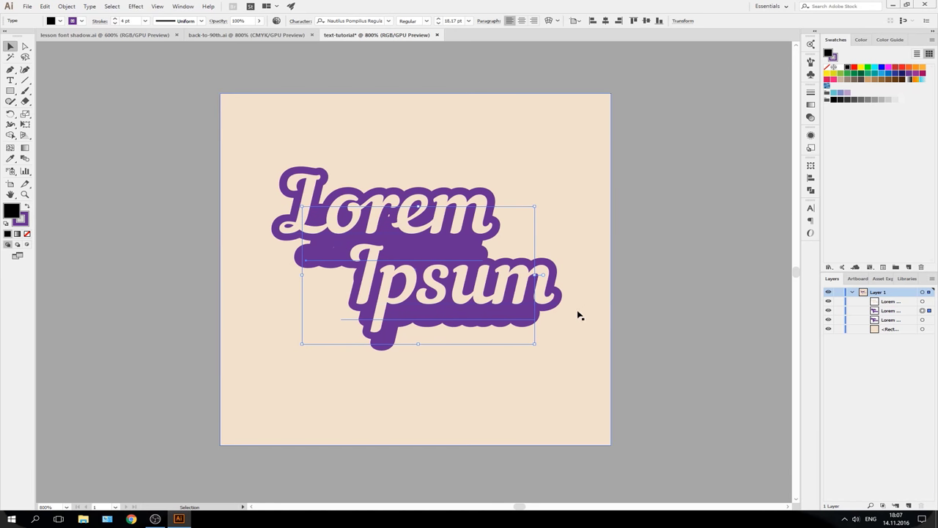
left_click(891, 312)
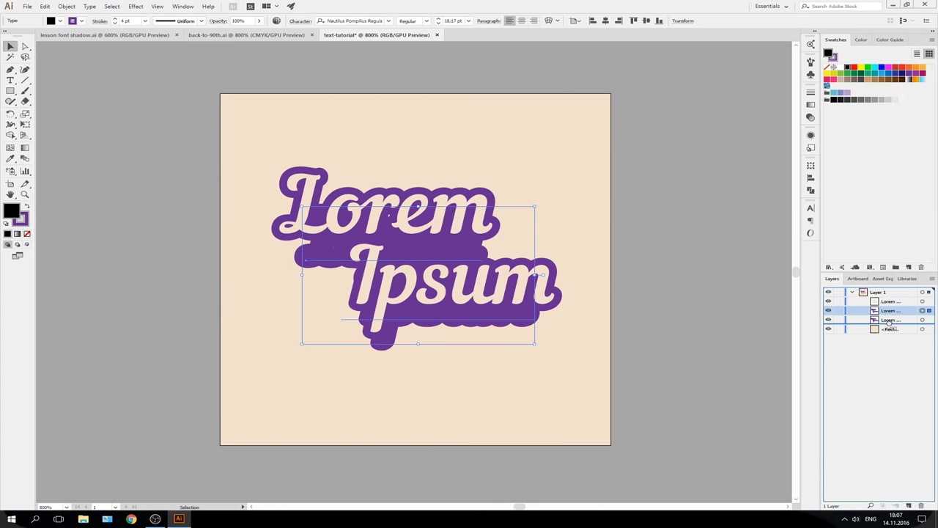
key("ctrl+bracketleft")
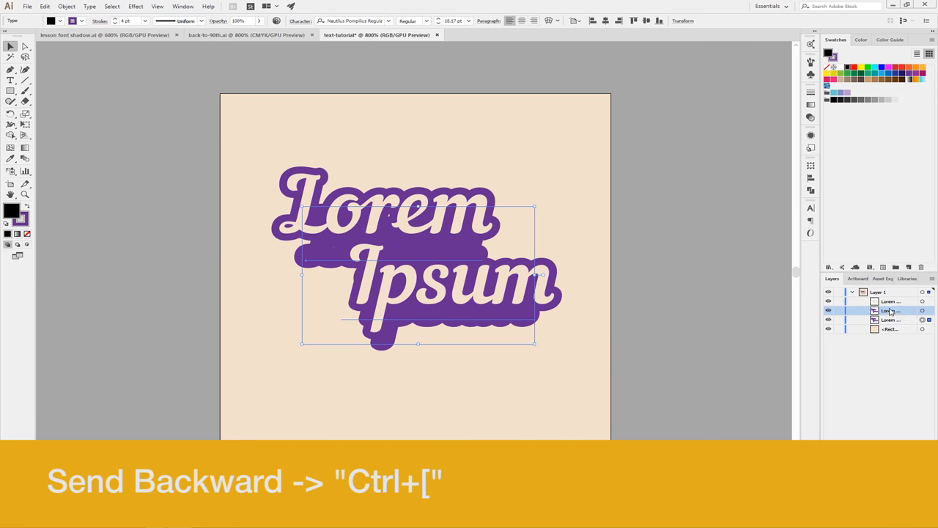
left_click(82, 21)
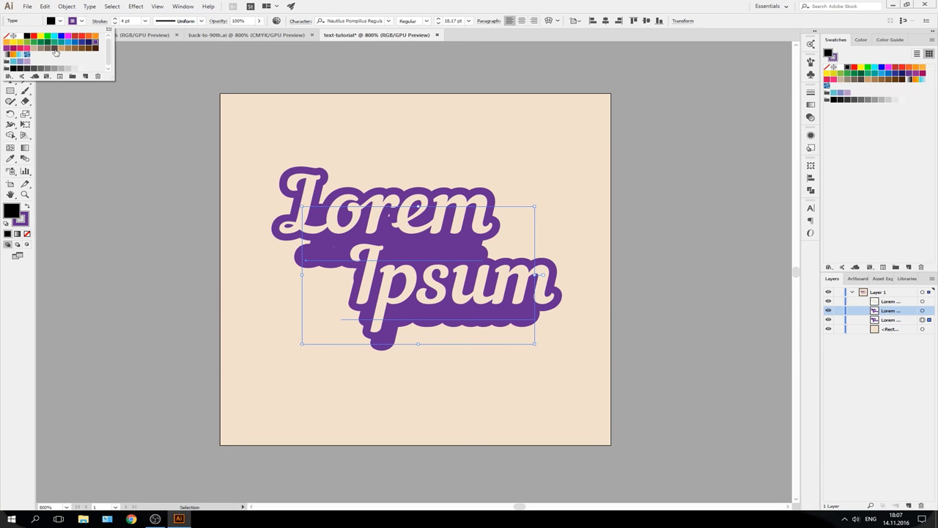
Give the shadow copy a light lavender stroke, add the purple copy, and open Blend Options
left_click(27, 61)
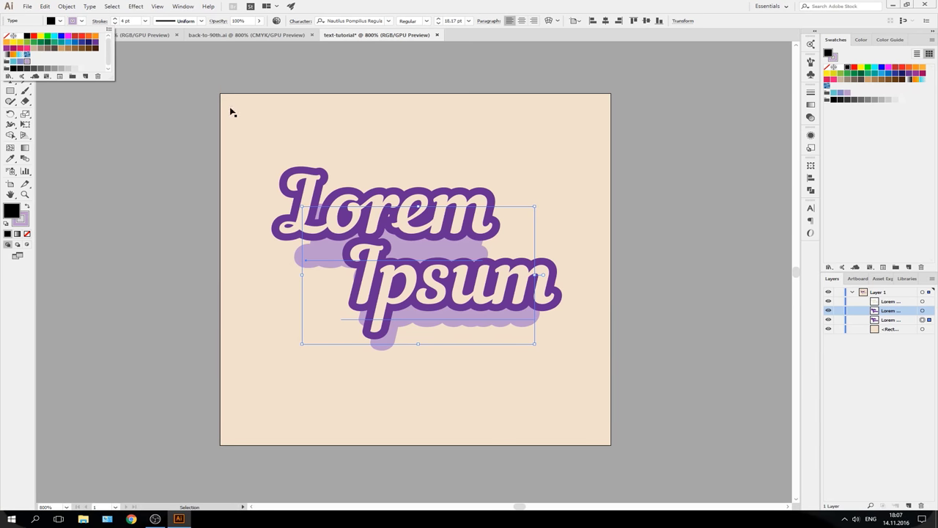
left_click(673, 203)
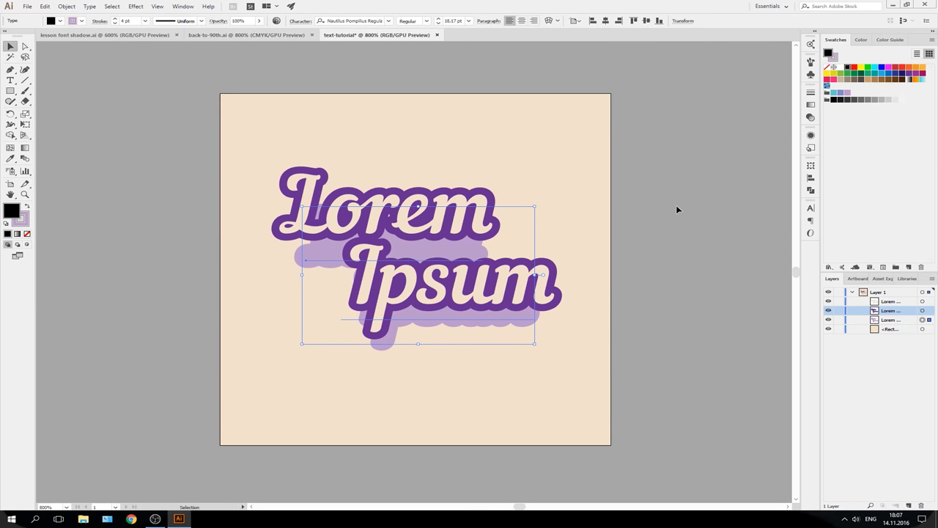
left_click(922, 310, "shift")
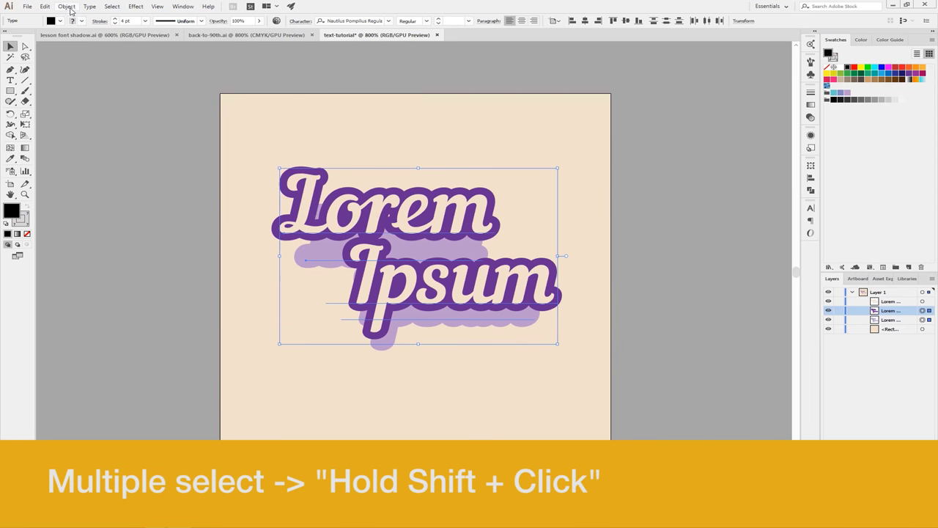
left_click(67, 6)
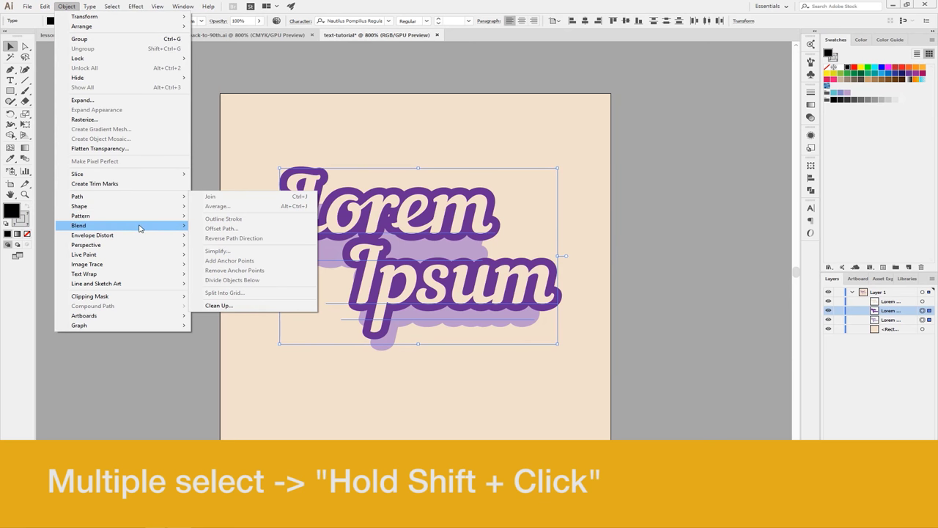
mouse_move(79, 225)
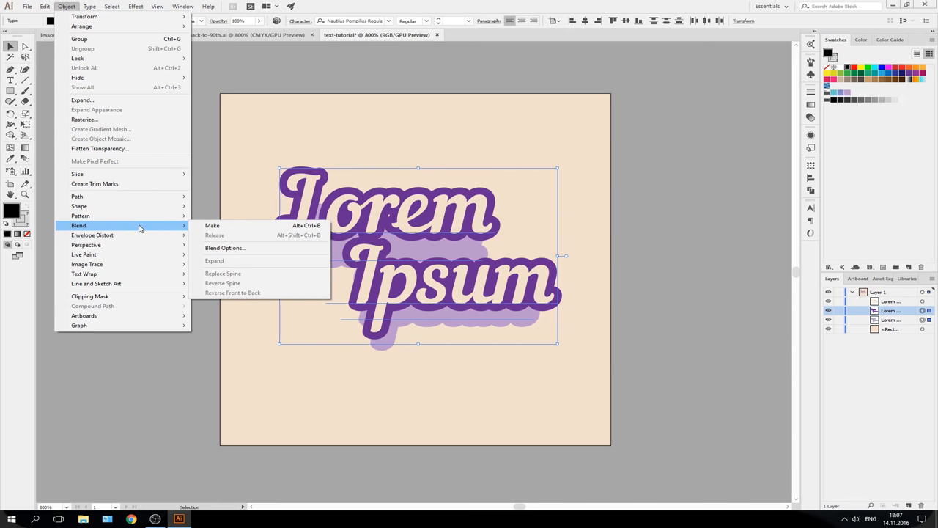
left_click(224, 248)
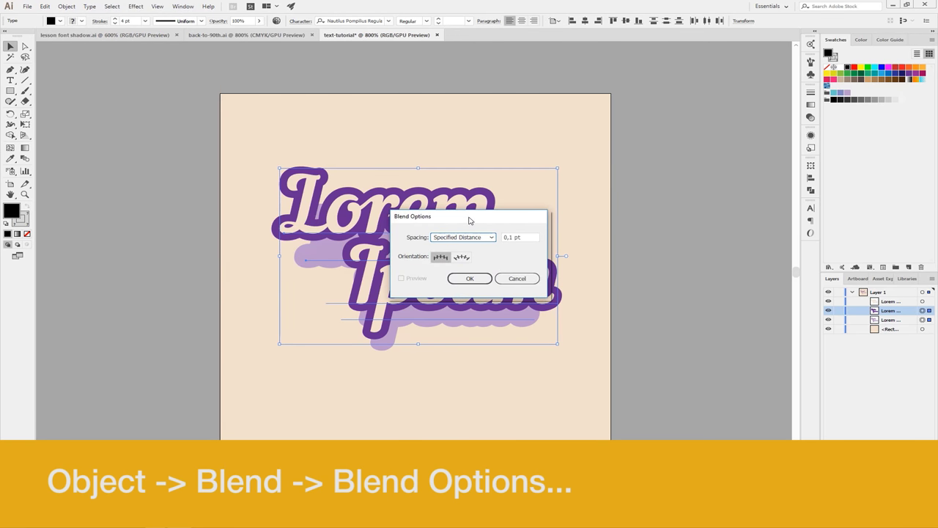
Cancel Blend Options, glance at the lesson font shadow.ai and back-to-90th.ai examples, and return to text-tutorial
left_click_drag(469, 217, 673, 203)
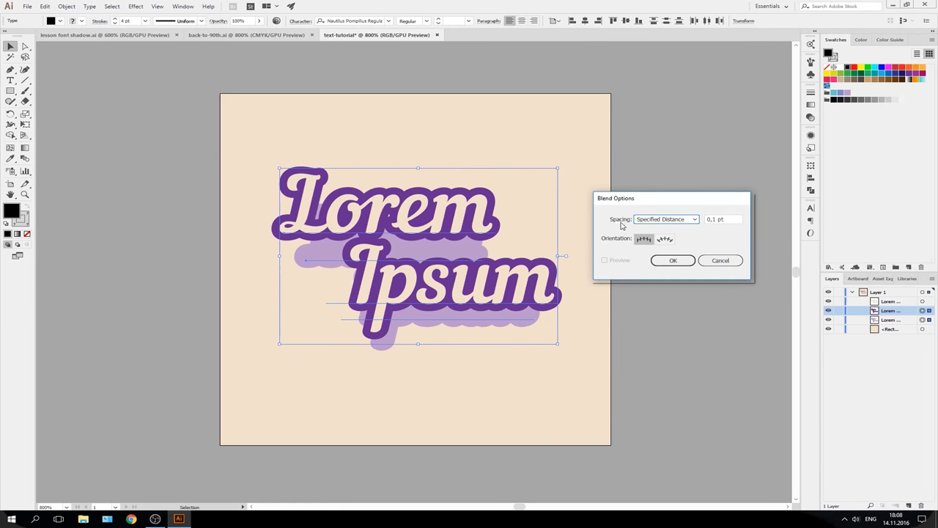
left_click(718, 260)
left_click(116, 36)
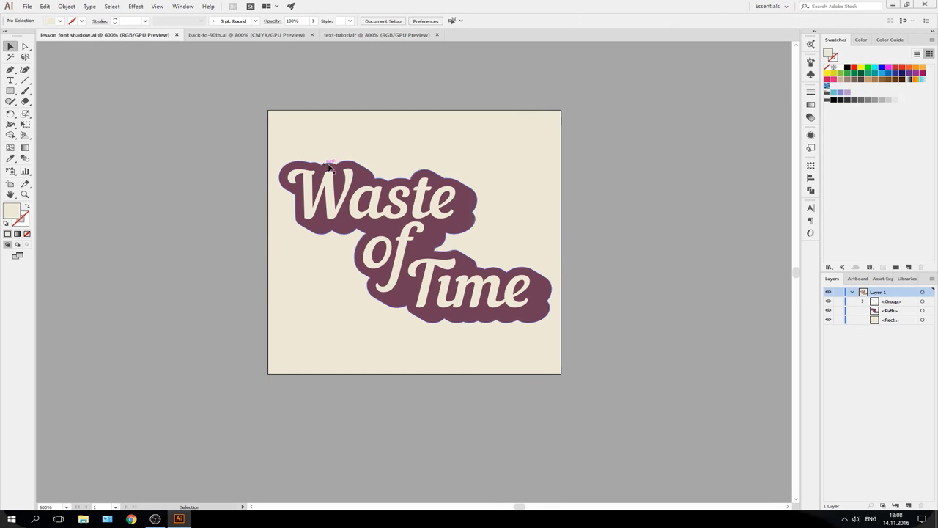
left_click(205, 35)
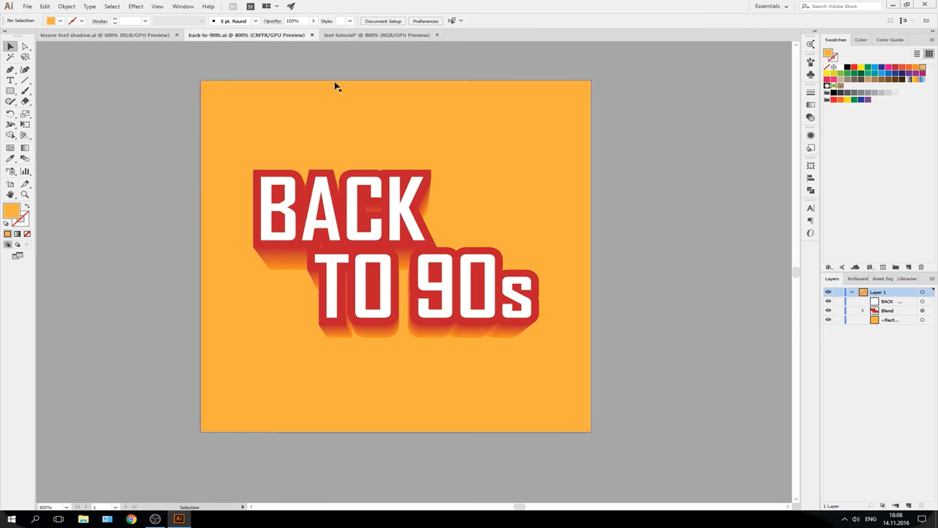
left_click(346, 35)
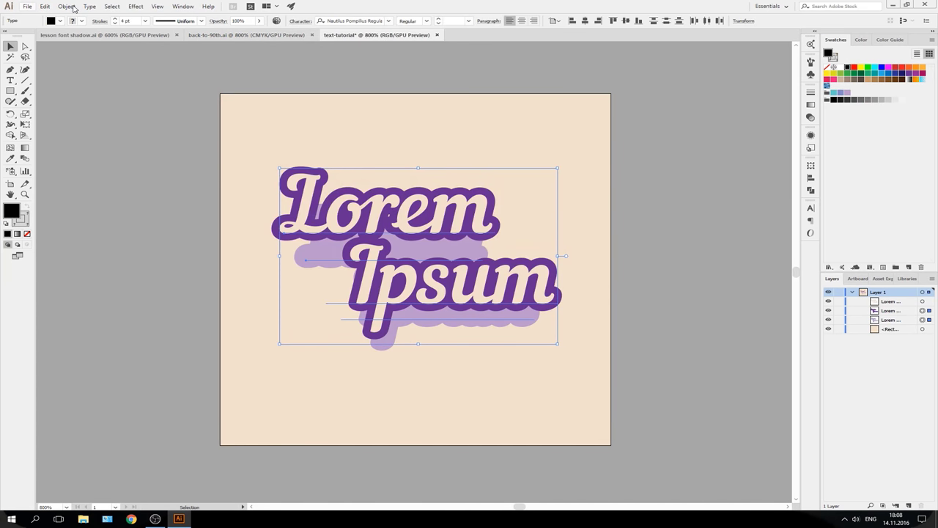
Set the Blend Options spacing to 2 Specified Steps
left_click(66, 7)
mouse_move(77, 196)
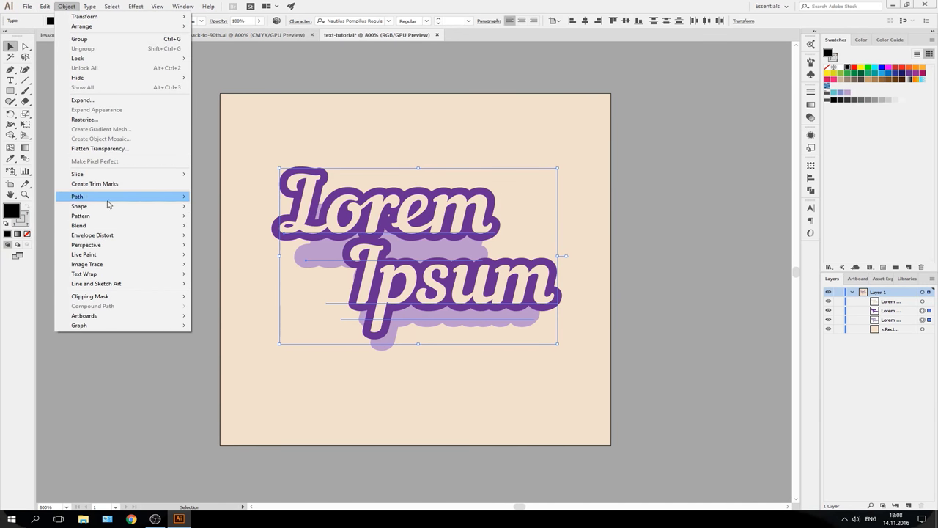
left_click(234, 248)
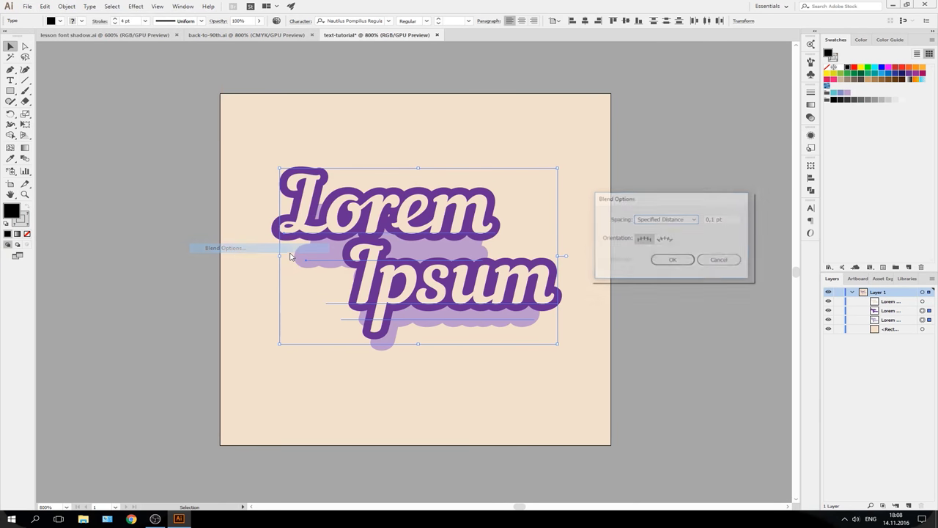
left_click(714, 219)
left_click(689, 219)
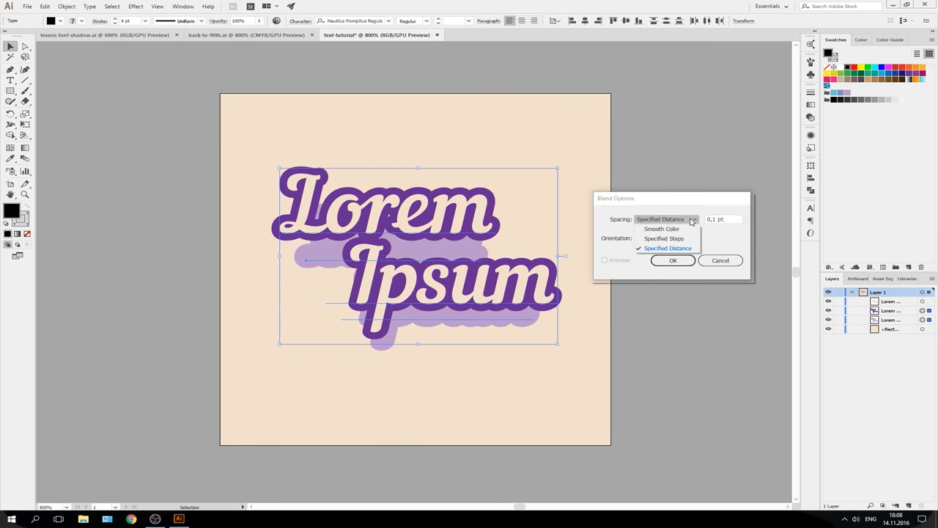
left_click(682, 239)
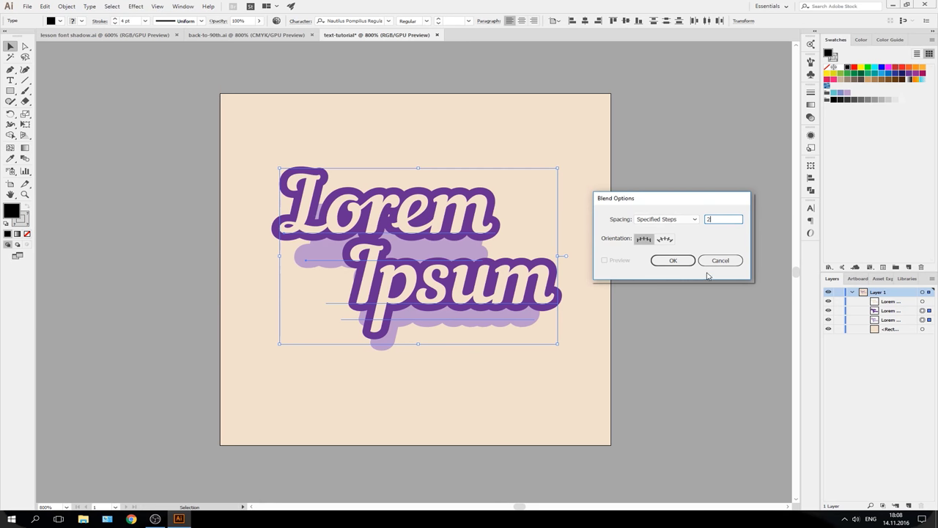
left_click(673, 260)
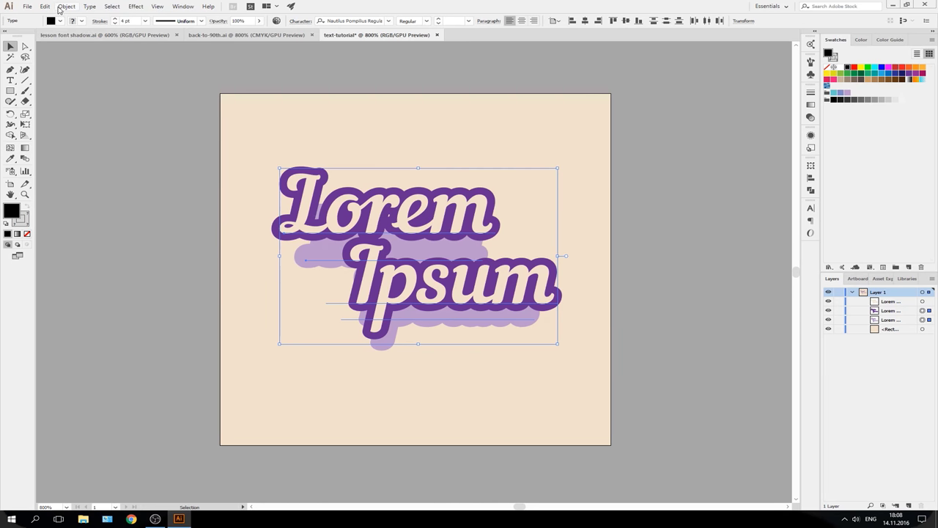
Make a trial stepped blend of the lavender and purple copies, inspect it, then undo it
left_click(65, 6)
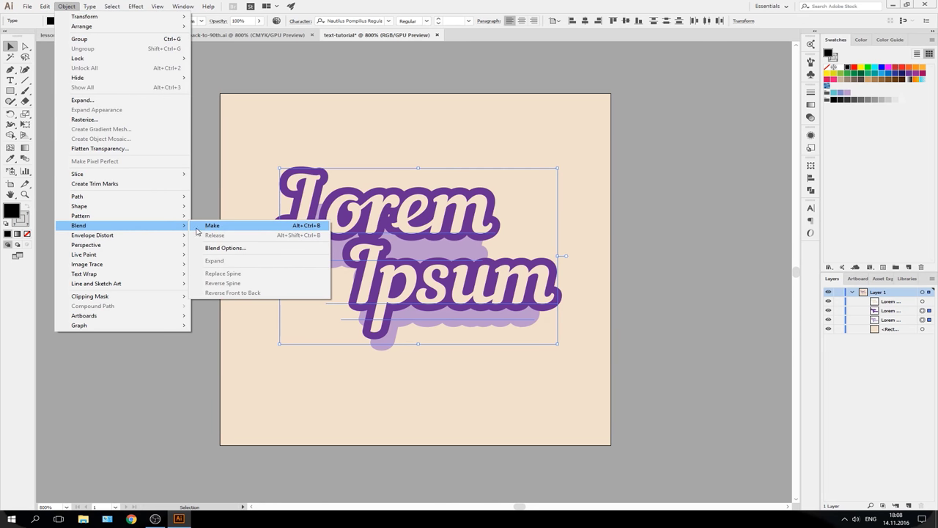
left_click(220, 226)
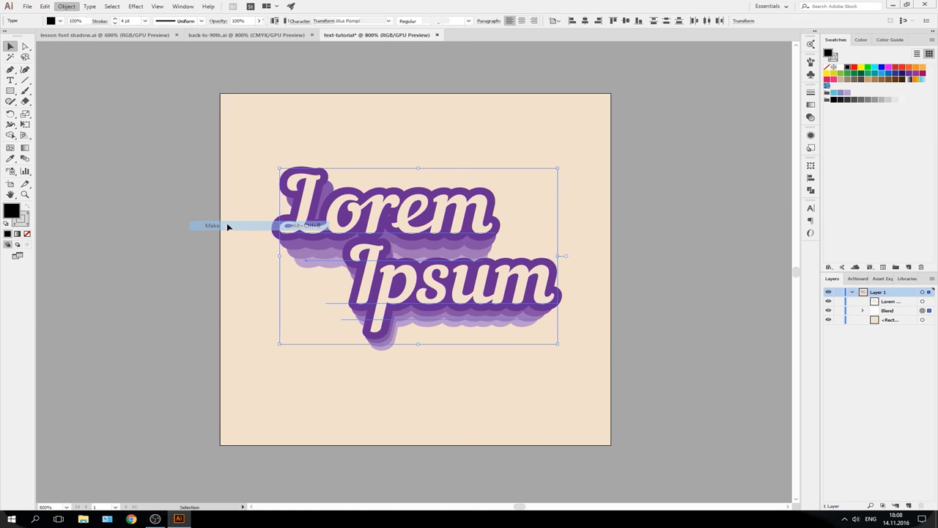
left_click(698, 252)
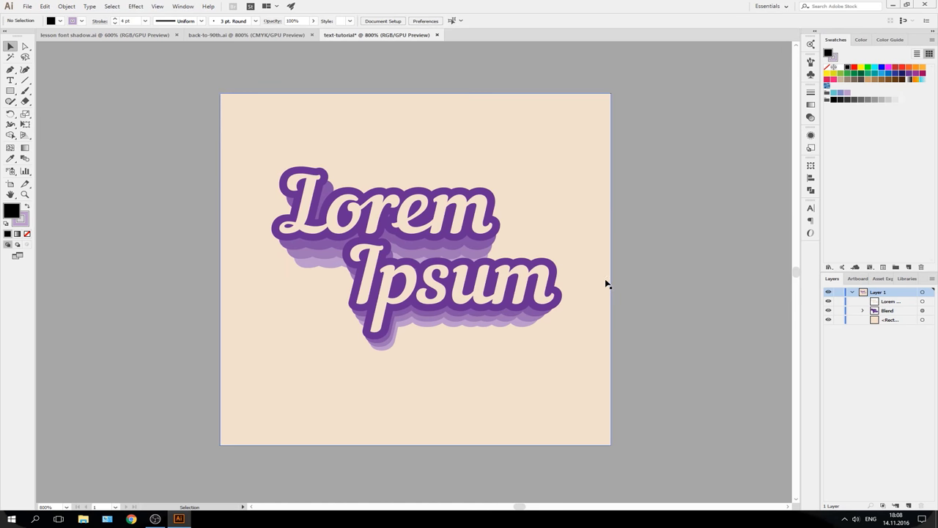
key("ctrl+z")
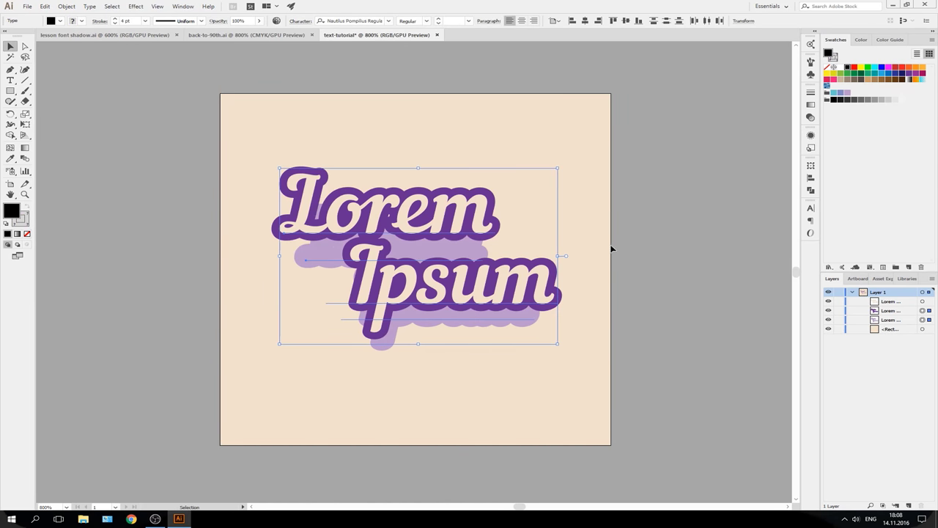
Change the Blend Options spacing to Smooth Color
left_click(75, 7)
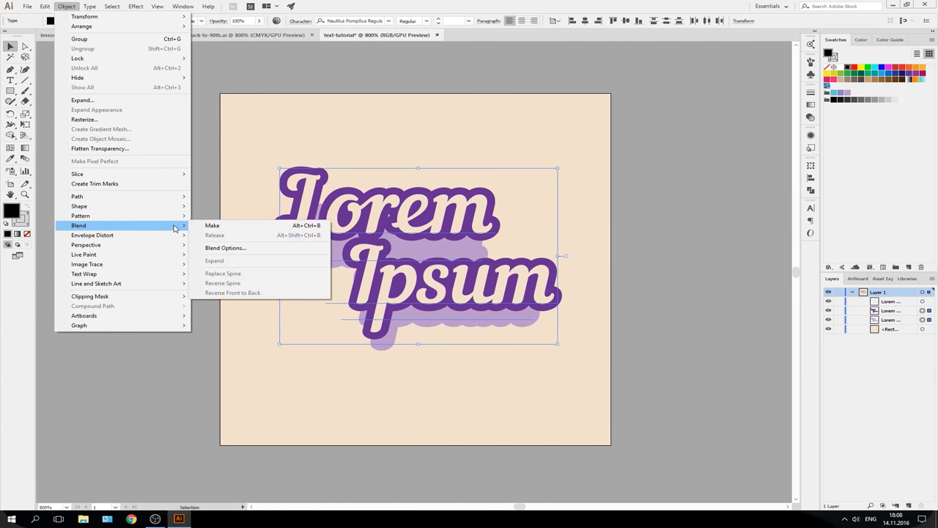
left_click(223, 247)
left_click(664, 219)
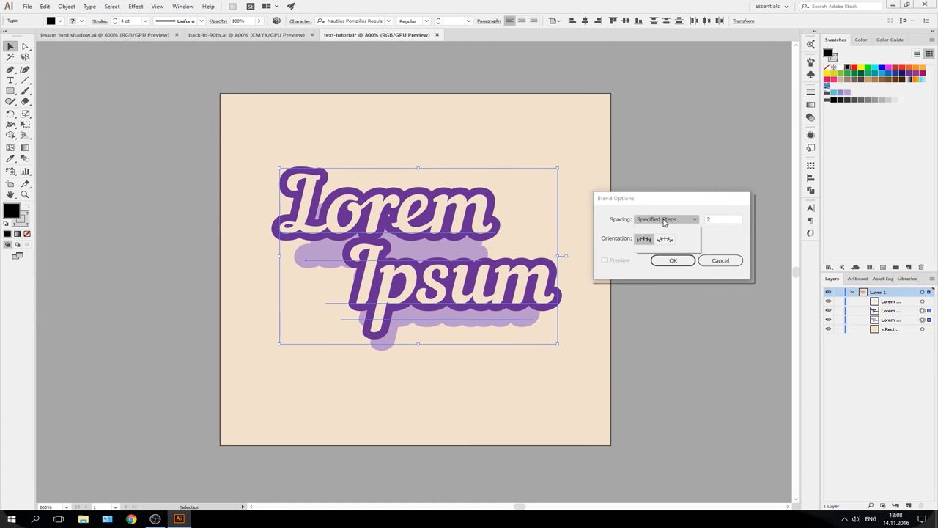
left_click(667, 250)
left_click(711, 219)
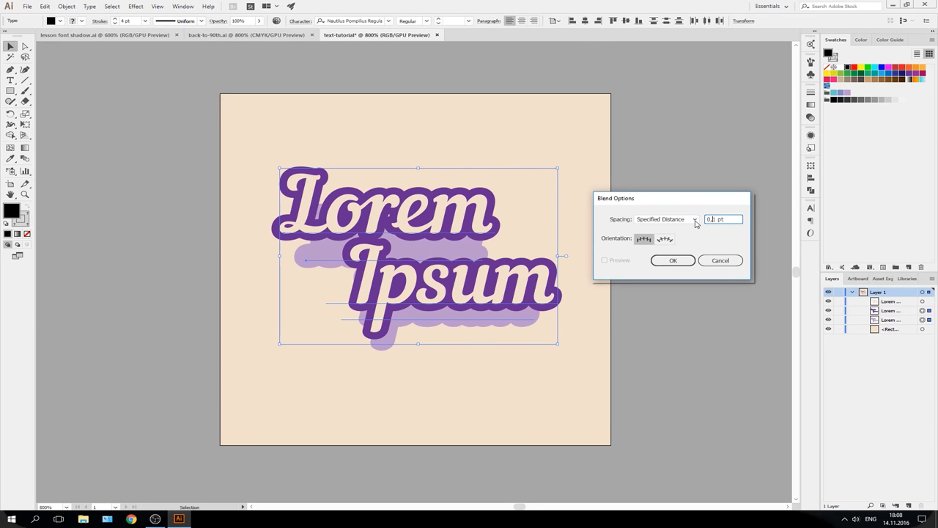
left_click(695, 222)
left_click(678, 230)
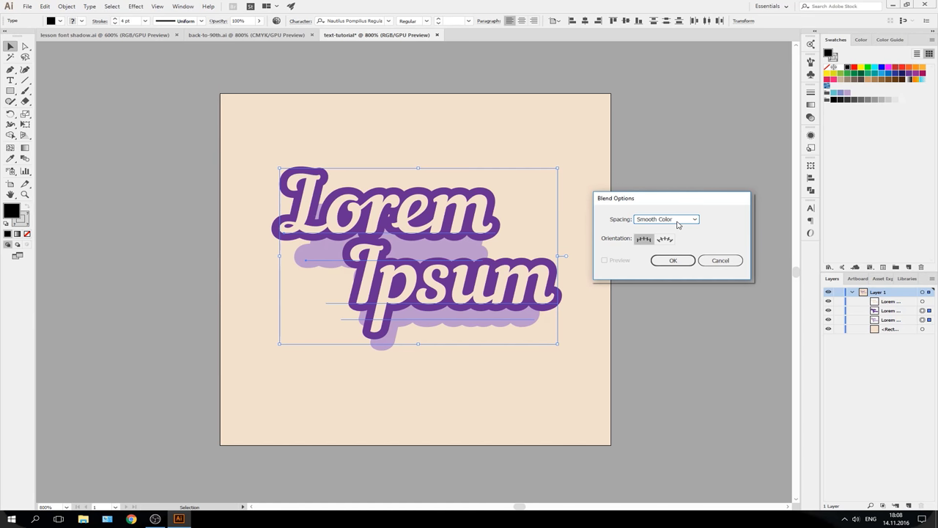
left_click(673, 261)
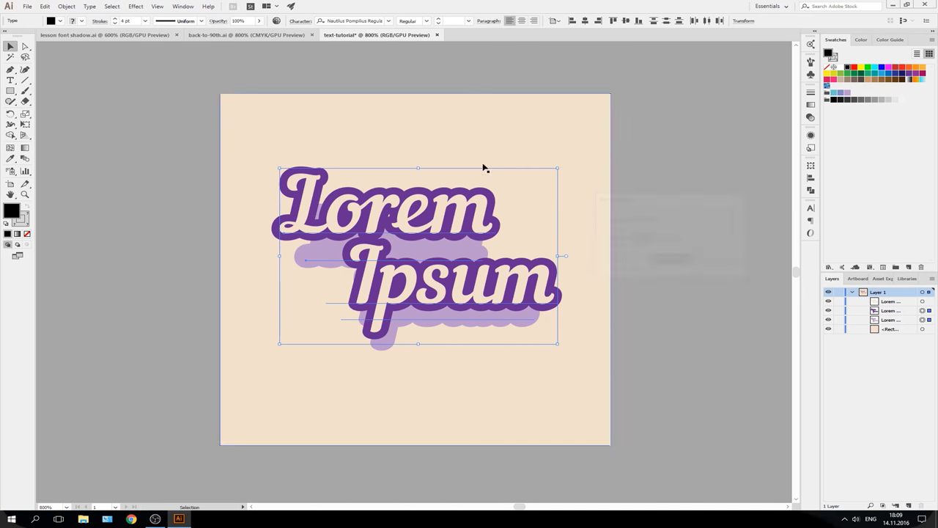
Make a smooth-colour blend of the outline text and its pale copy, then deselect
left_click(66, 6)
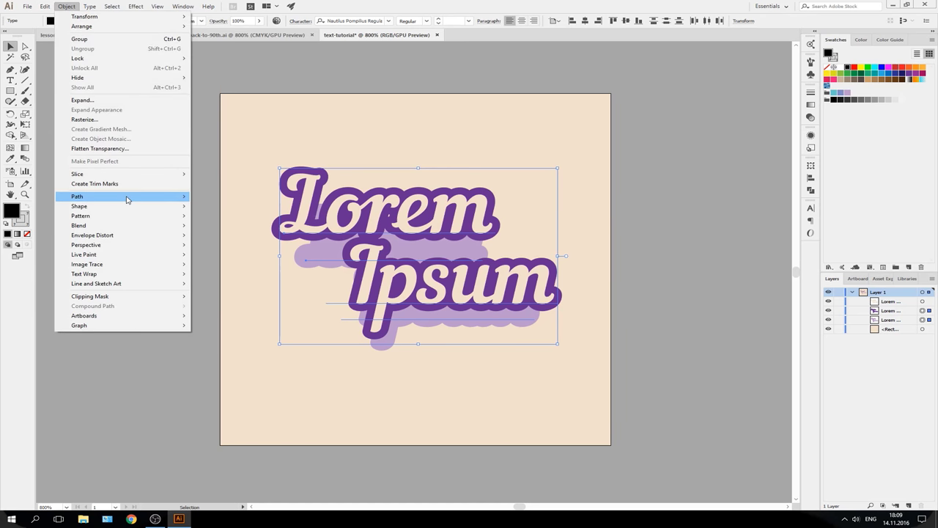
mouse_move(117, 225)
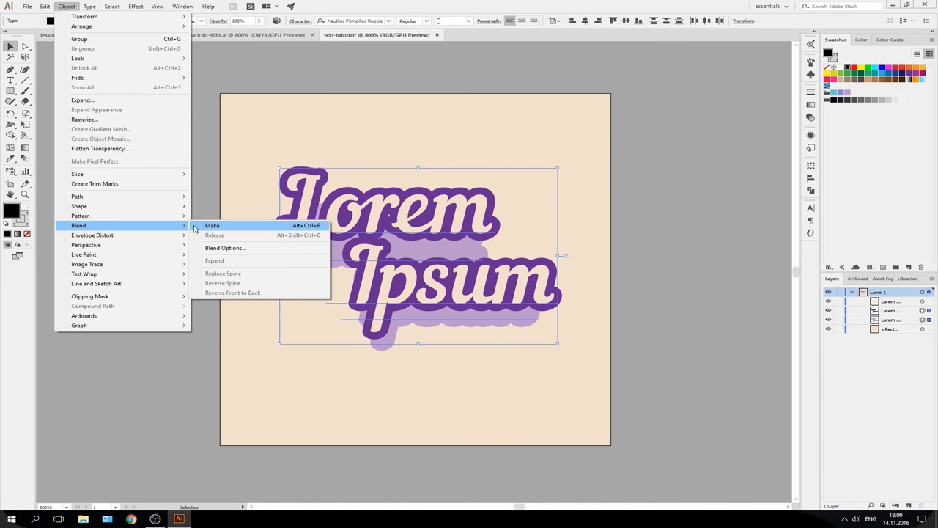
left_click(214, 226)
left_click(622, 218)
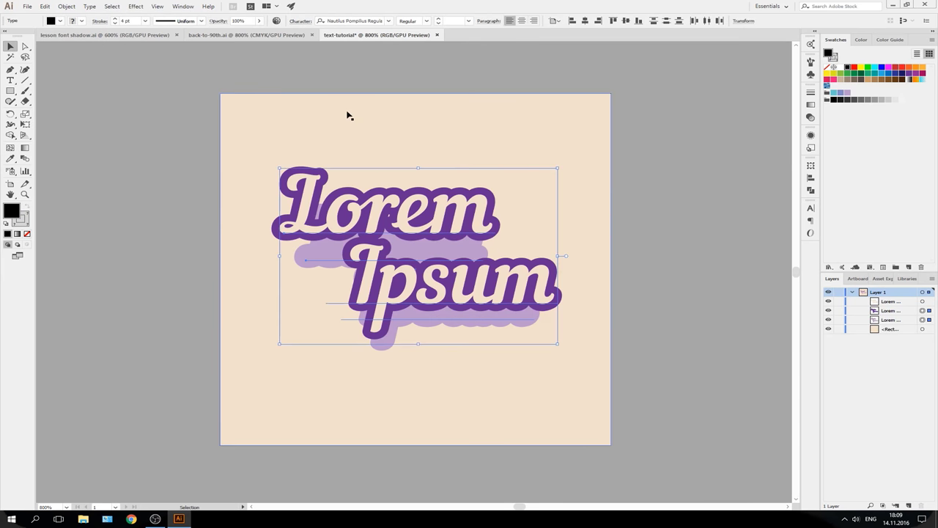
Select both shadow copies and set blend spacing to Specified Distance 0,1 pt
key("ctrl+a")
left_click(67, 5)
left_click(213, 207)
left_click(67, 6)
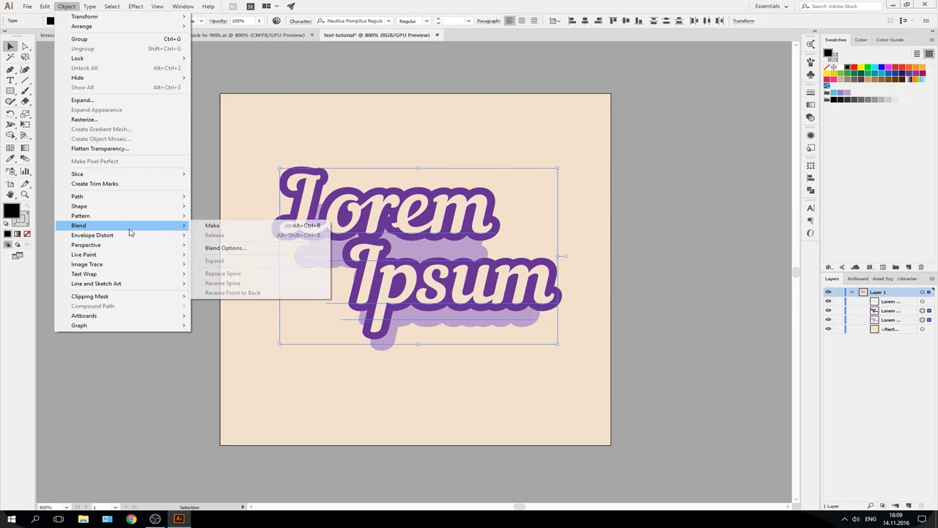
left_click(220, 240)
left_click(656, 219)
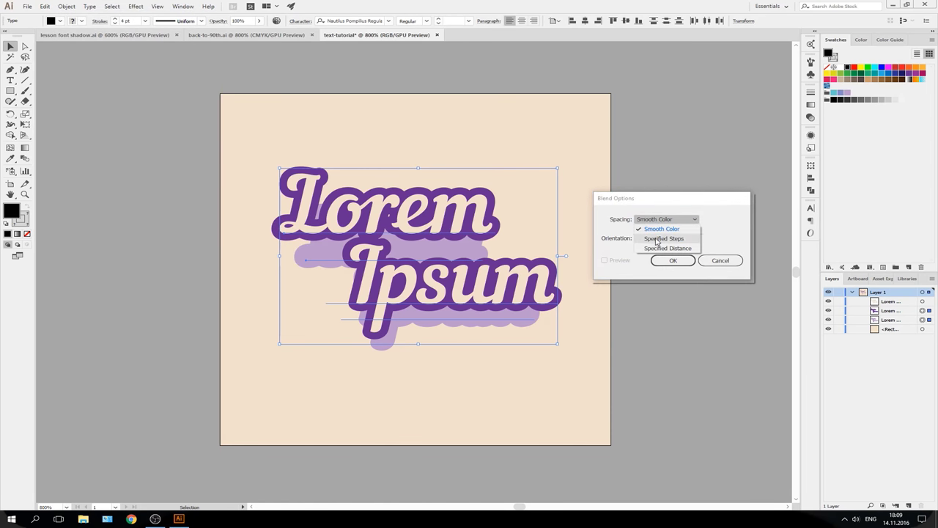
left_click(660, 249)
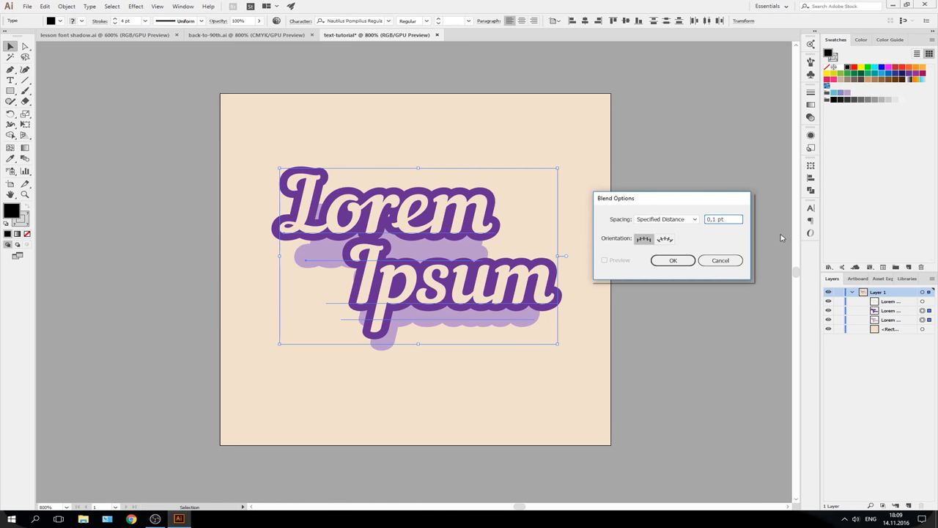
left_click(681, 261)
Blend the two copies into the smooth extruded 3D shadow, then deselect
left_click(680, 262)
left_click(66, 6)
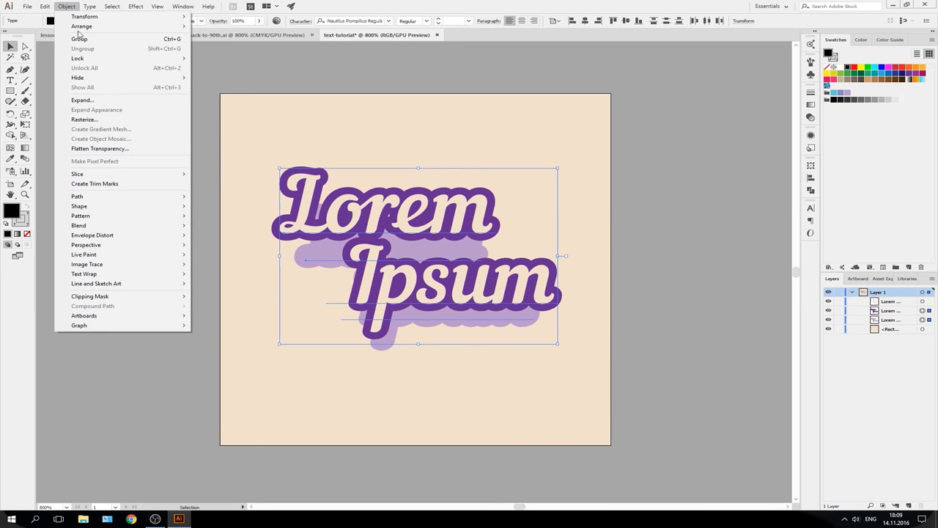
mouse_move(121, 225)
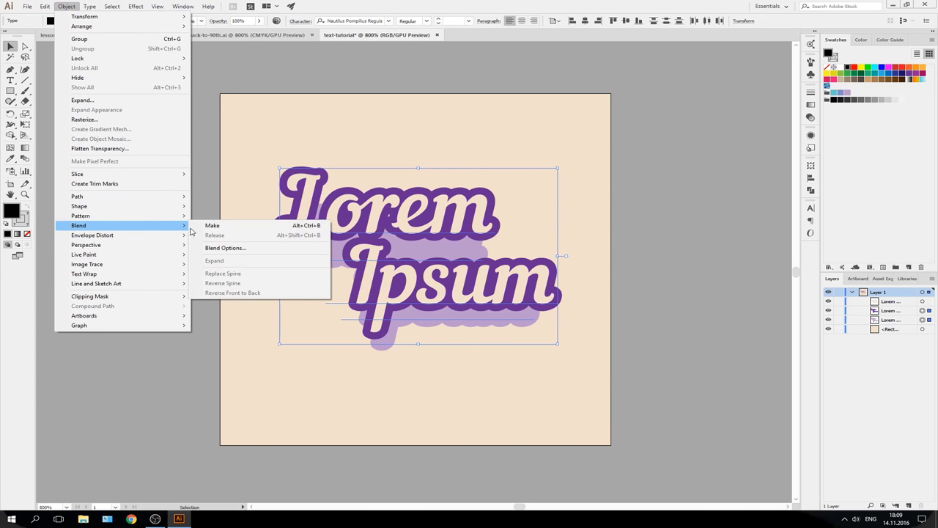
left_click(212, 225)
left_click(667, 243)
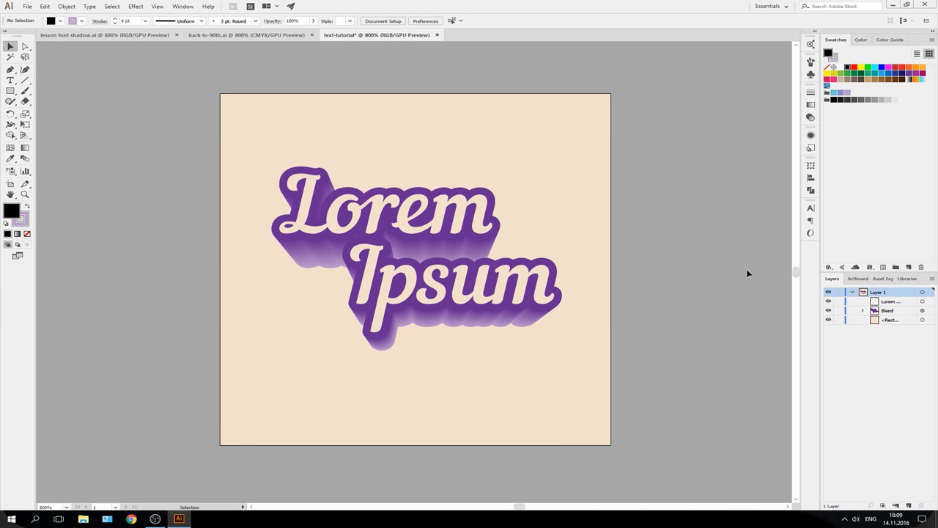
Recolour the blend's front outline copy red, hiding the cream text while doing so
left_click(864, 311)
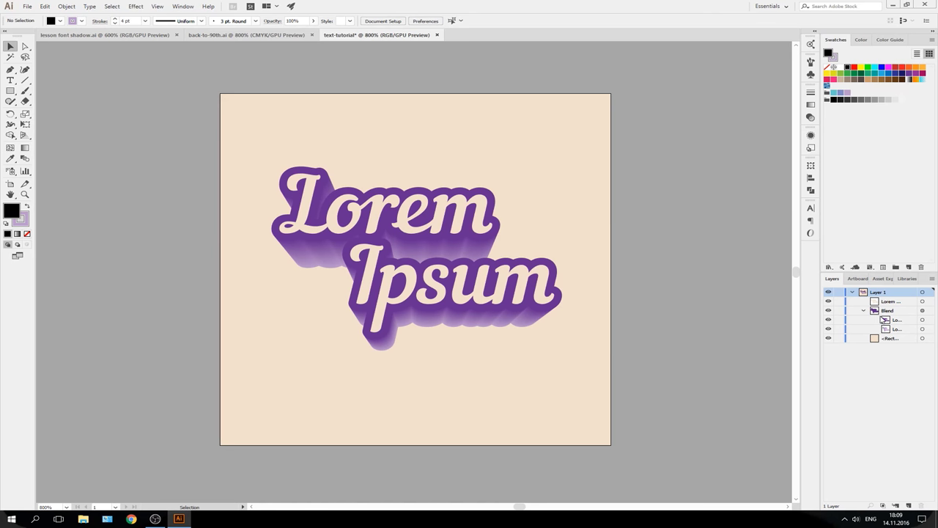
left_click(922, 320)
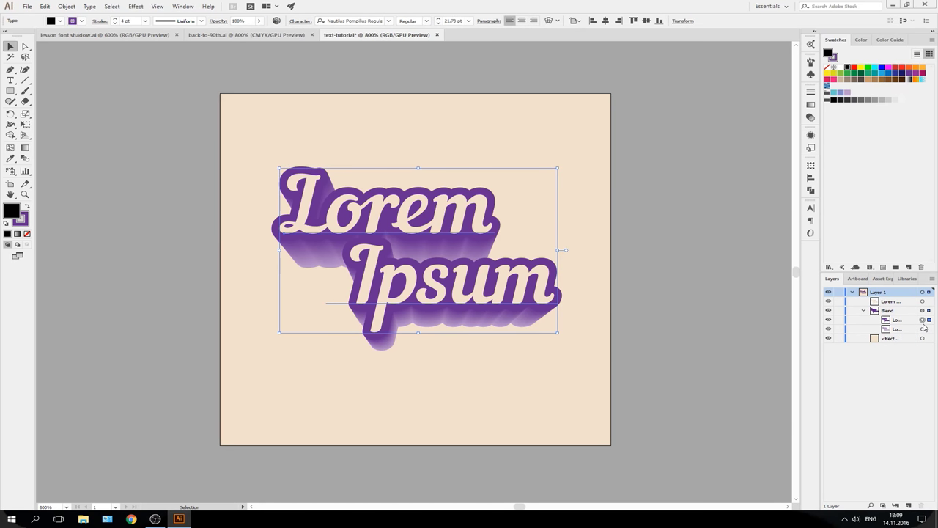
left_click(828, 301)
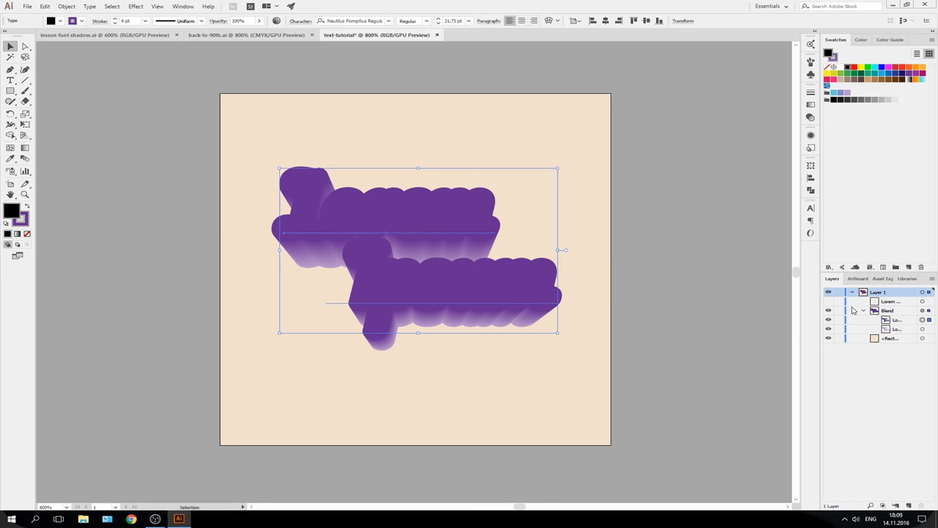
left_click(76, 22)
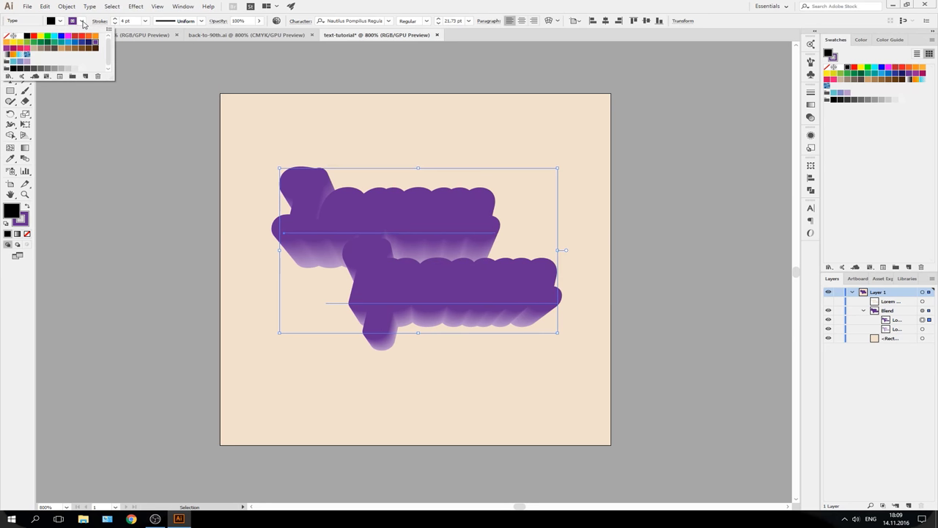
left_click(76, 36)
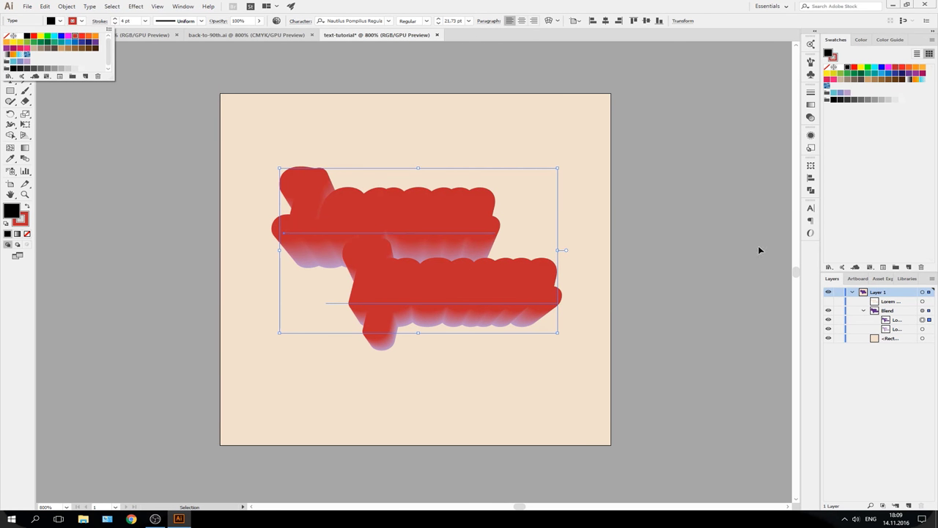
left_click(828, 301)
left_click(828, 301)
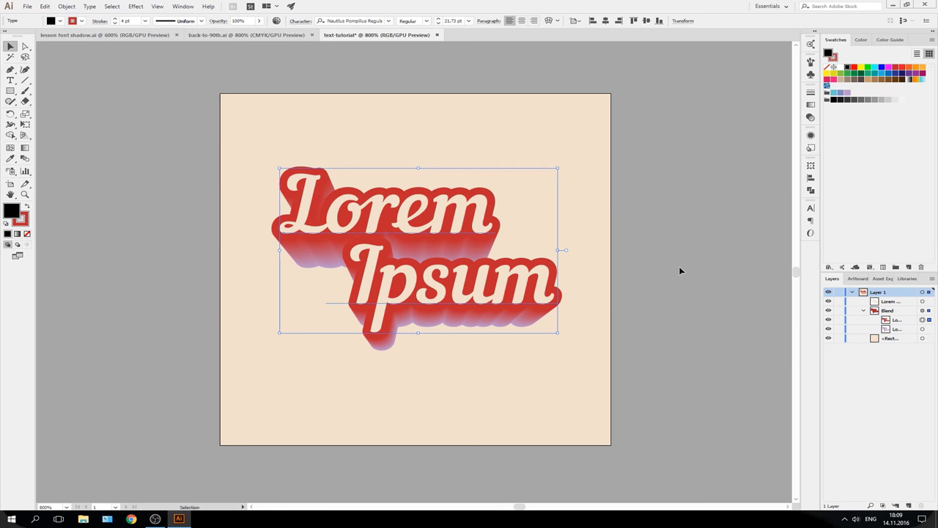
left_click(710, 275)
Replace the Lorem Ipsum text with 'I hate' and 'you' on two lines
key("t")
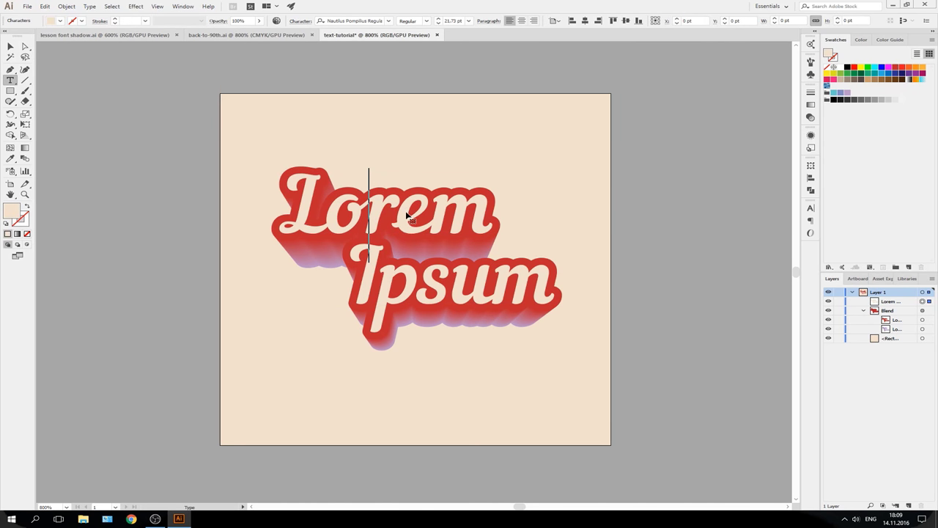
left_click(407, 211)
key("ctrl+a")
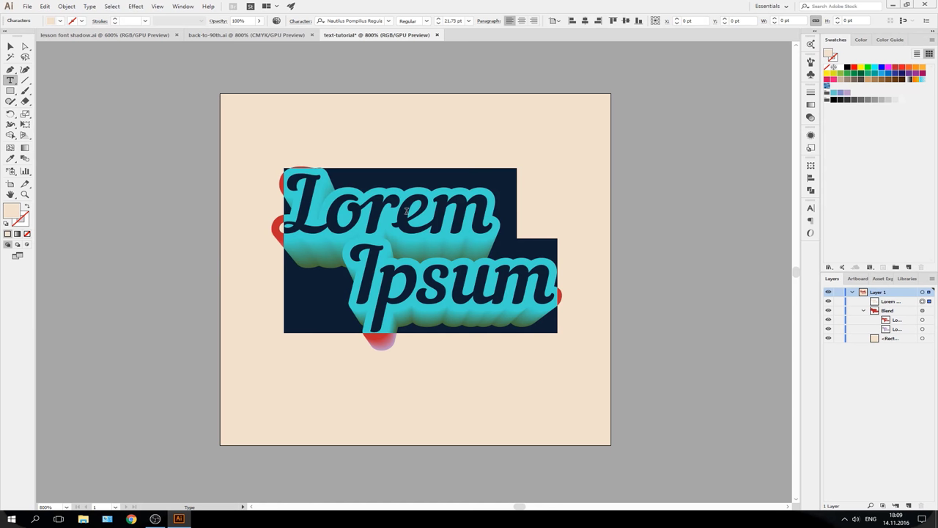
type("THA")
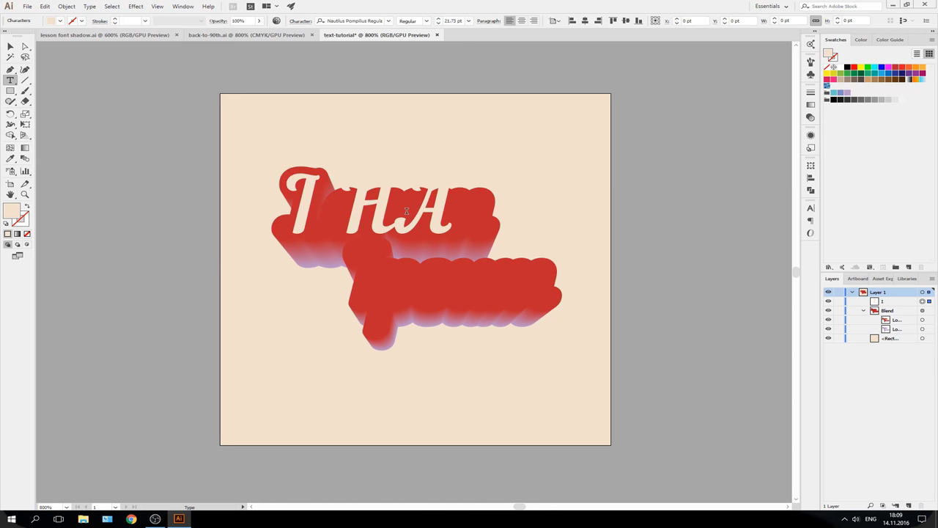
type("T")
key("BackSpace")
key("BackSpace")
key("BackSpace")
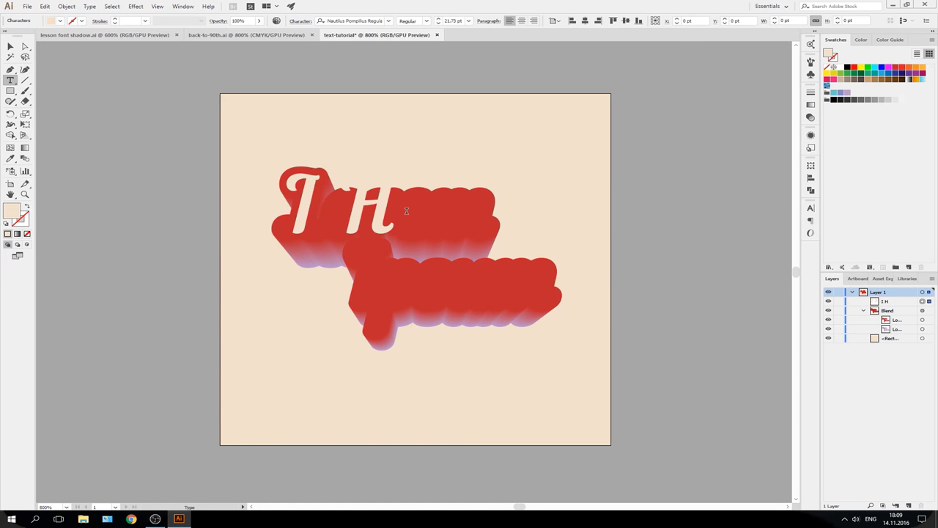
key("BackSpace")
type("hate ")
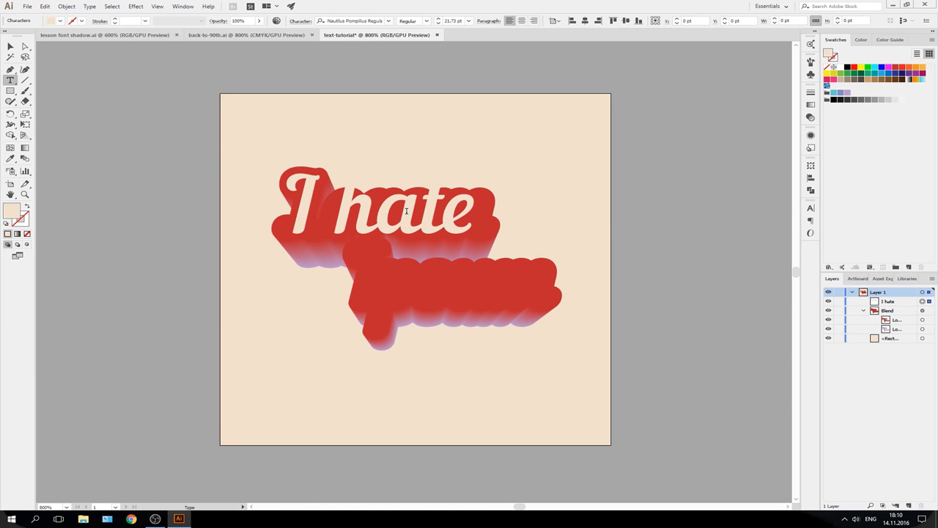
type("u")
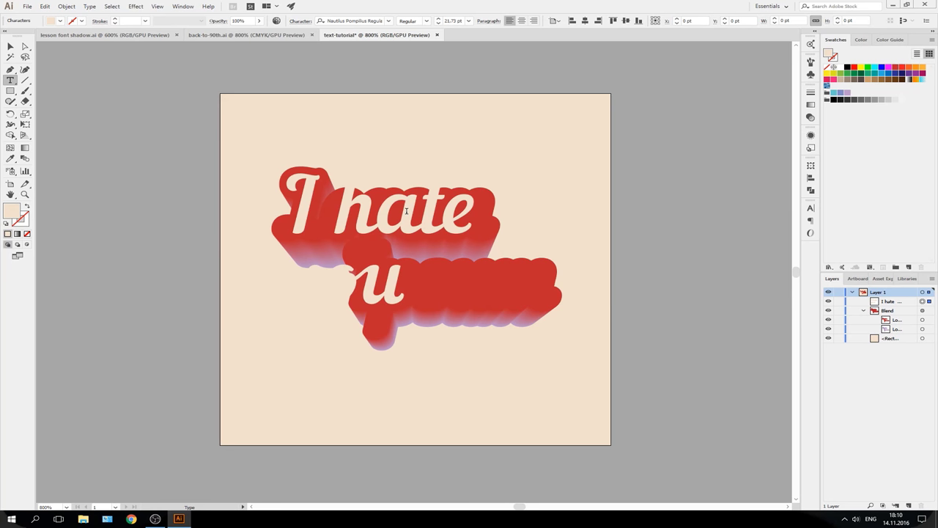
key("Home")
type("yo")
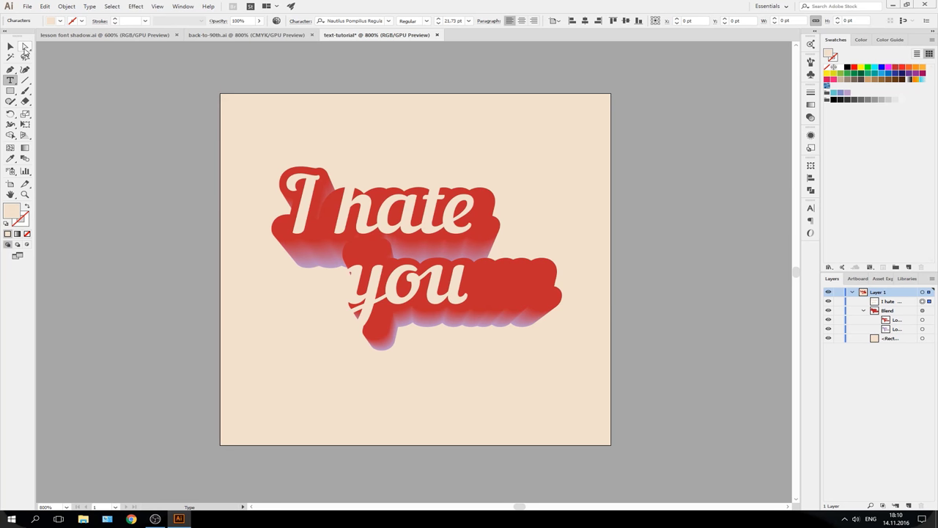
Reselect the I hate you text frame and hide it to expose the red shadow blend
left_click(10, 47)
left_click(829, 301)
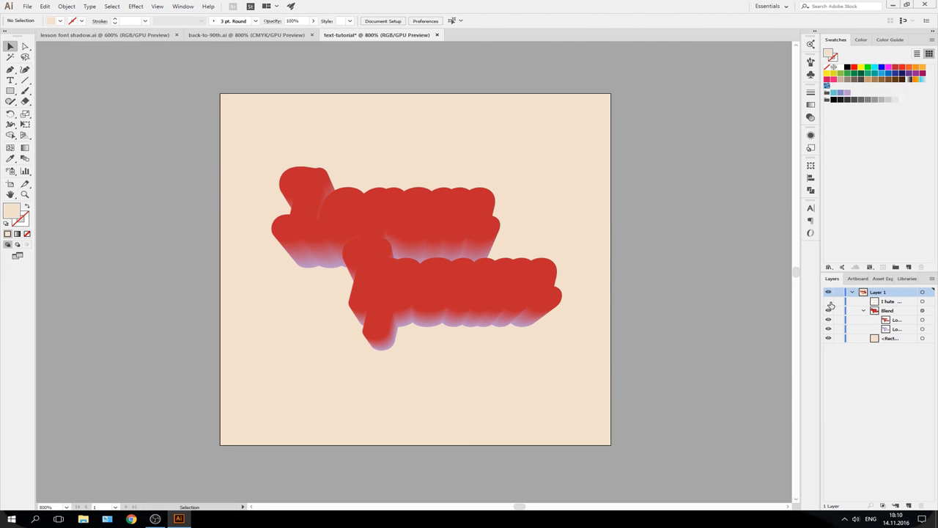
left_click(829, 301)
key("t")
left_click(390, 215)
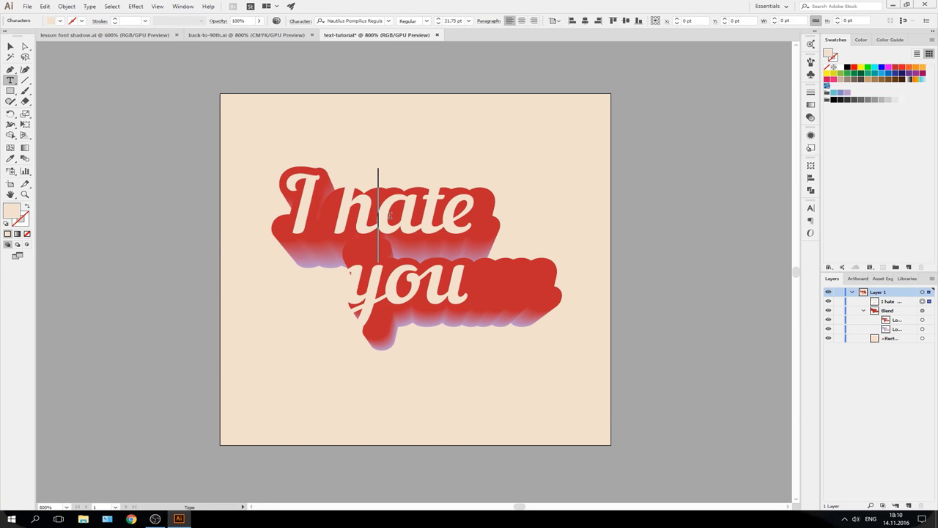
key("ctrl+a")
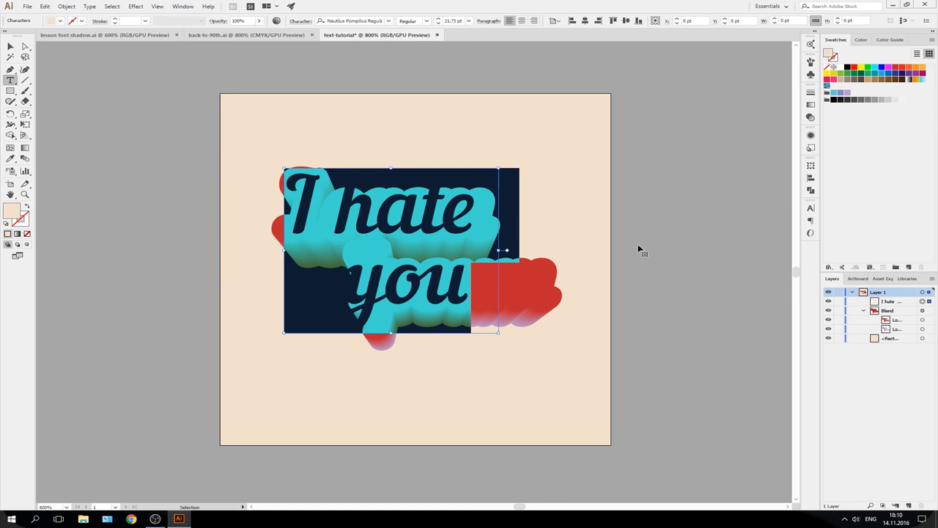
key("Escape")
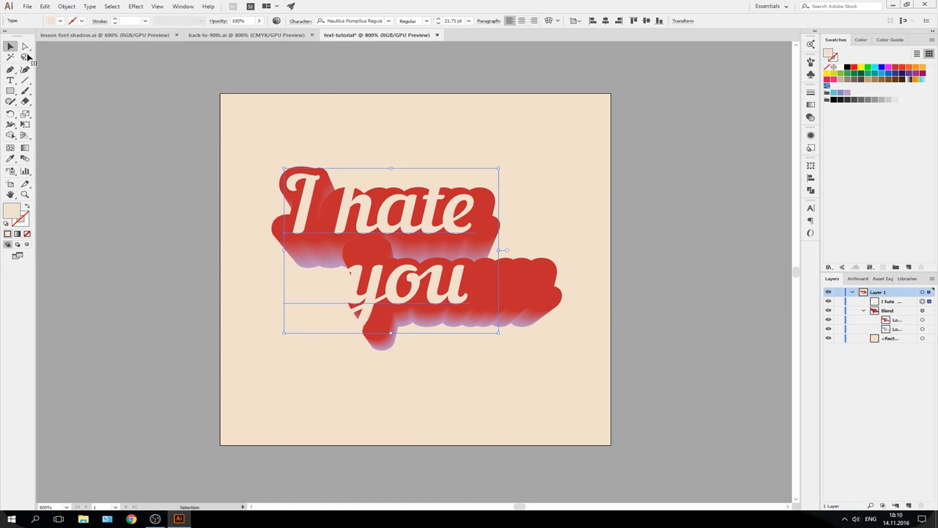
left_click(828, 301)
Select the red shadow blend and cancel the accidental quit prompt to keep the document open
left_click(424, 220)
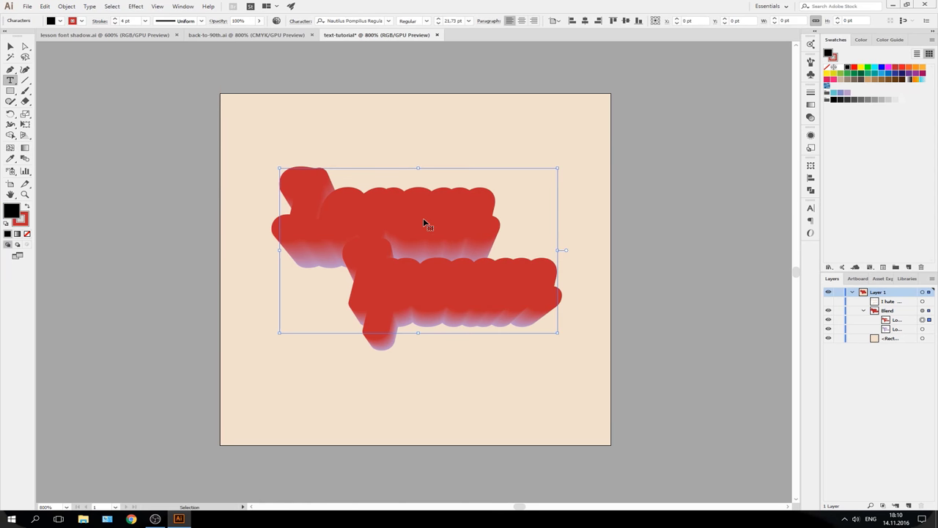
key("ctrl+q")
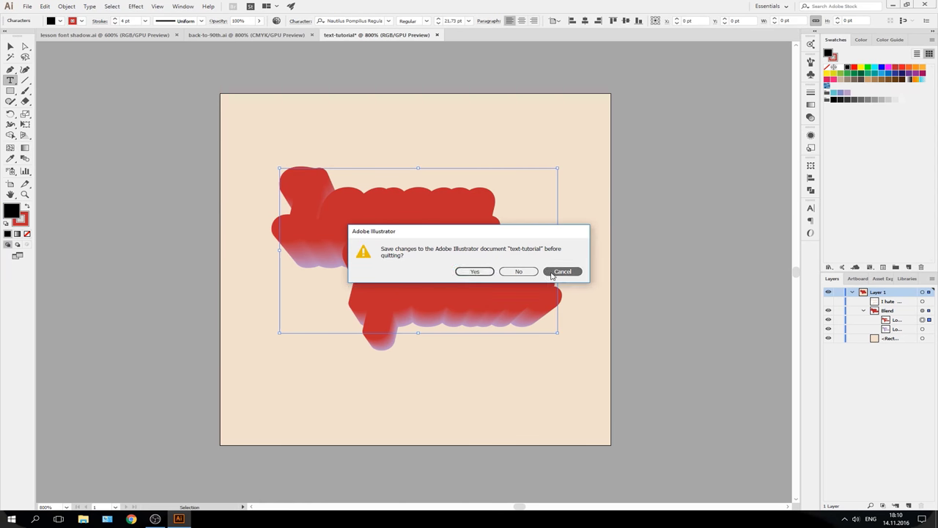
left_click(551, 272)
Replace the blend's red front text with 'I hate' and 'you' on two lines
left_click(408, 228)
key("ctrl+a")
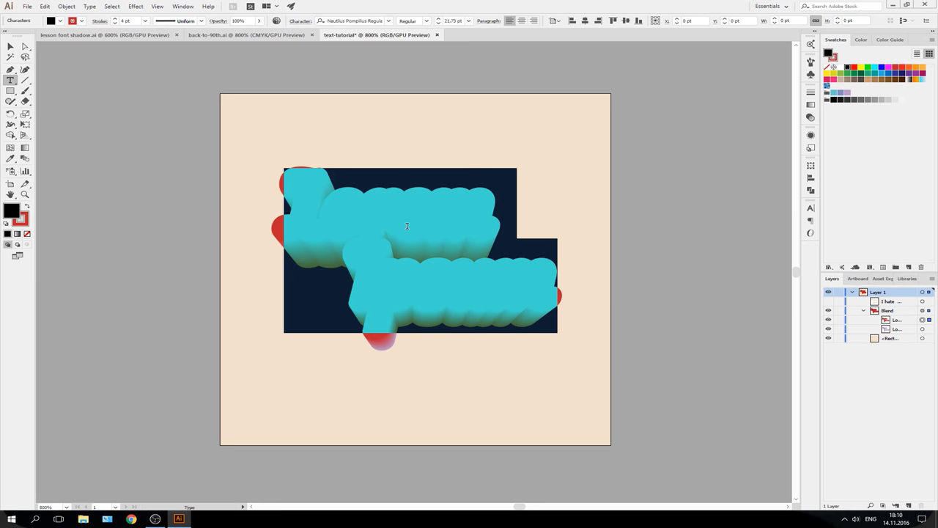
type("I")
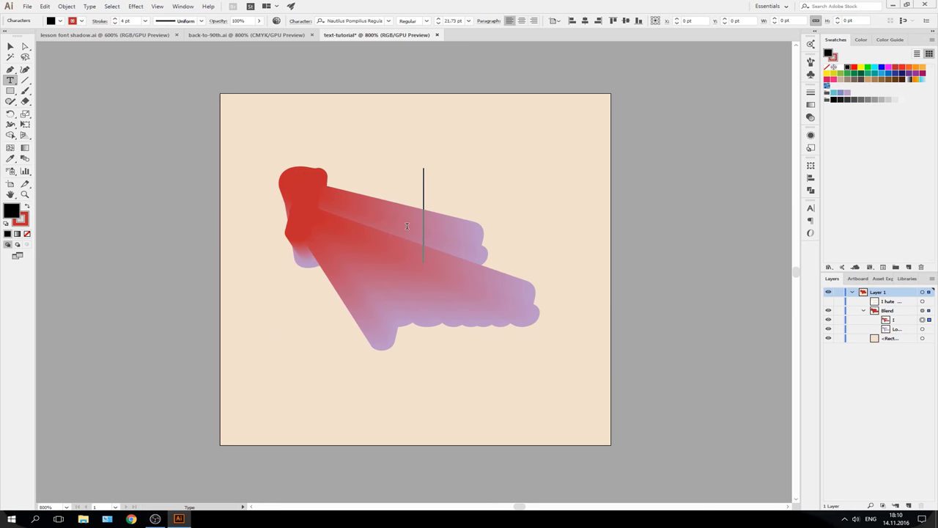
type(" hate")
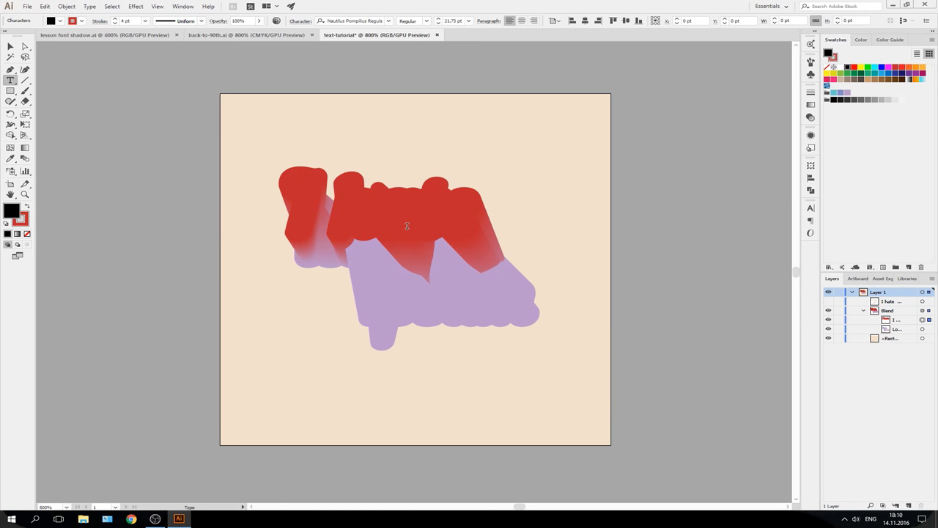
key("Return")
type("you")
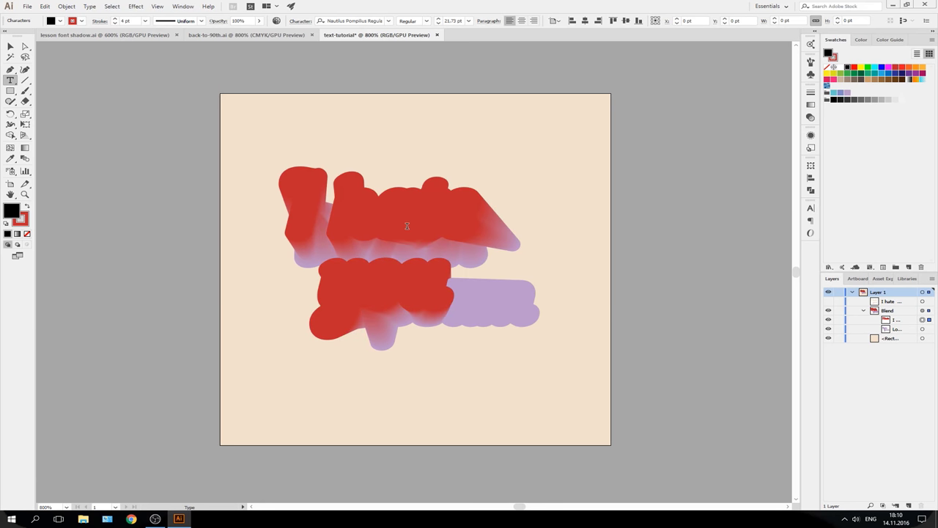
left_click(9, 47)
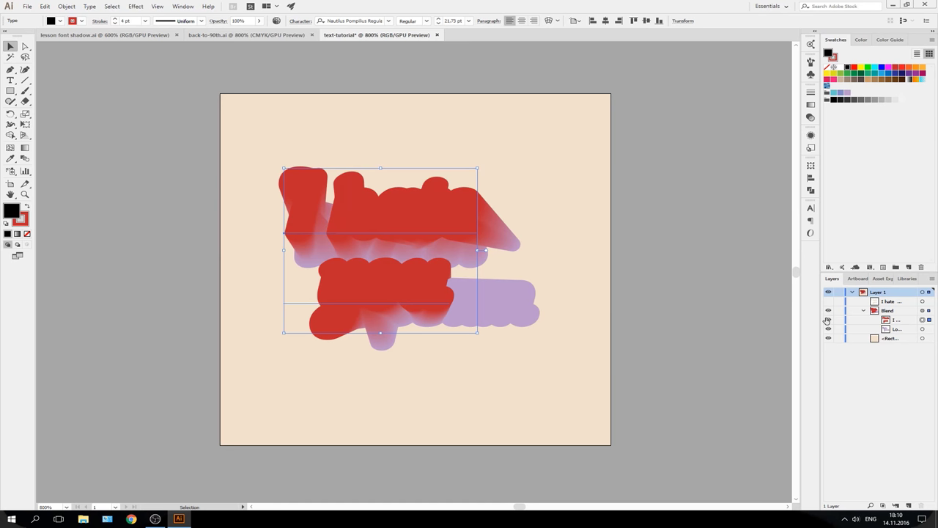
Retype the blend's lavender back text with the I hate you wording
double_click(390, 244)
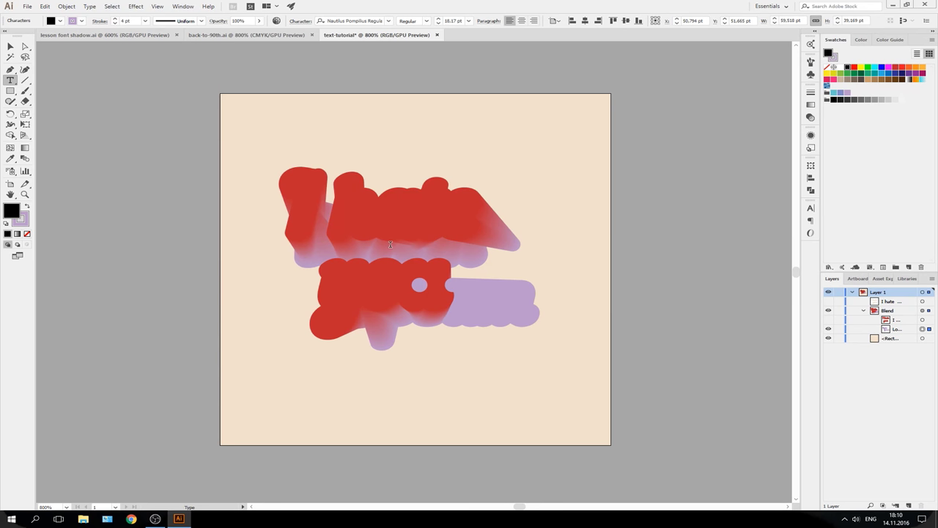
type("I")
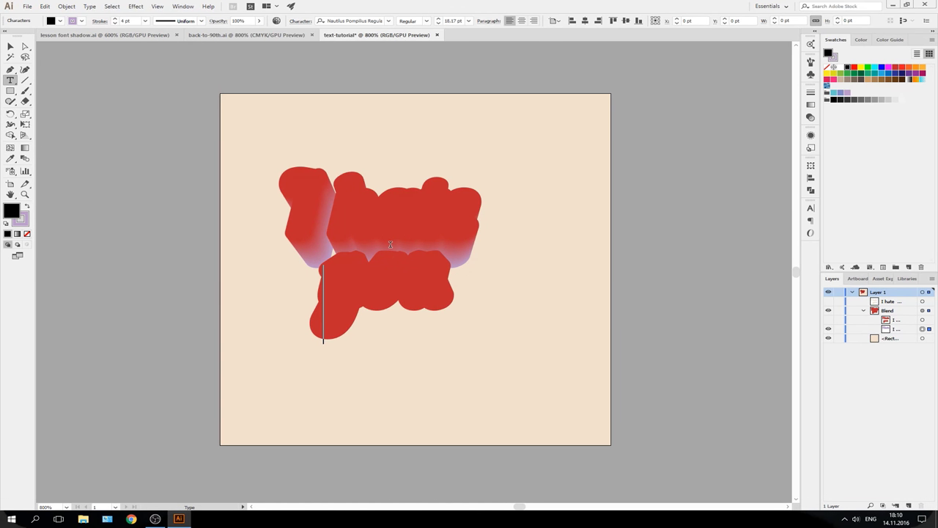
type("youu")
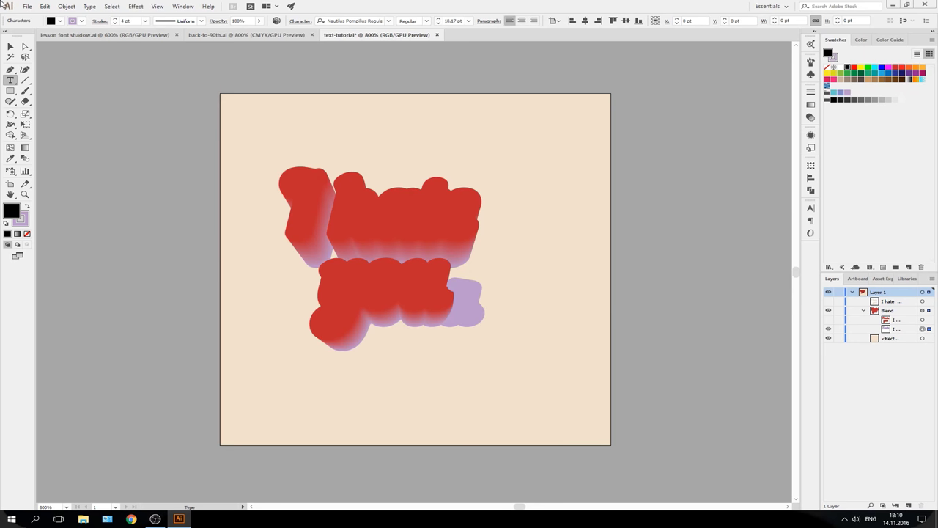
left_click(10, 47)
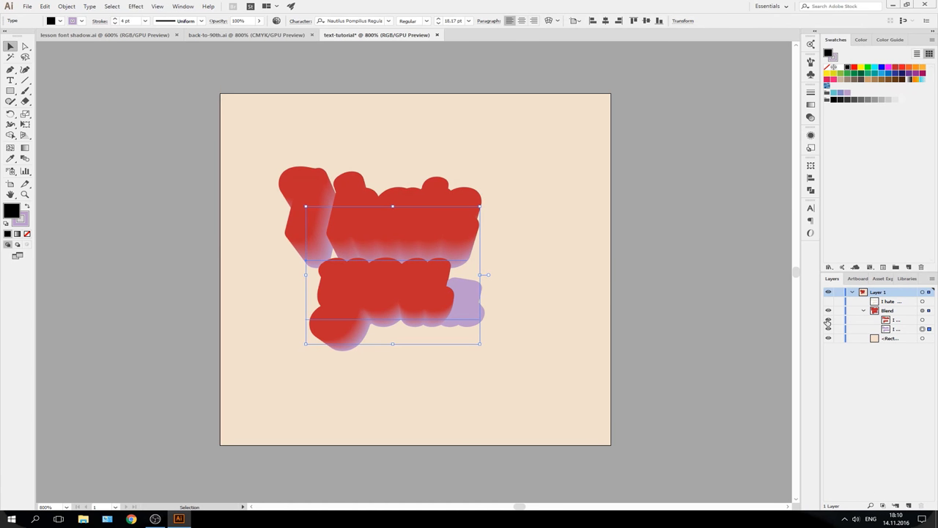
Delete the extra trailing letter from the back text and show the 'I hate' layer again
key("t")
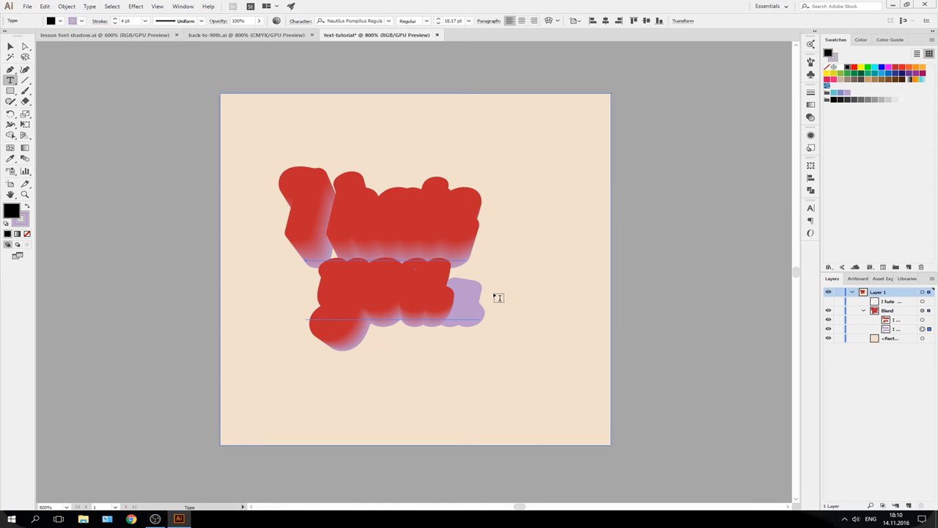
left_click(463, 299)
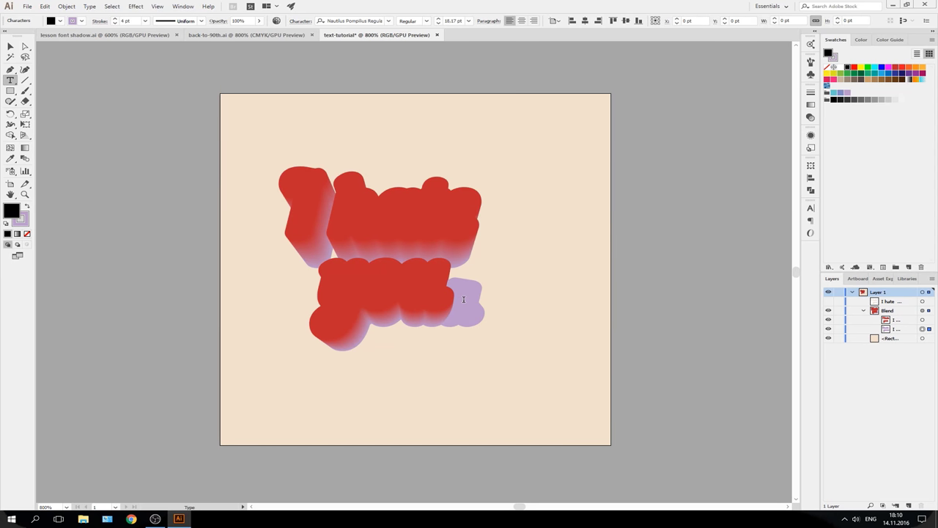
key("Left")
key("Left")
key("BackSpace")
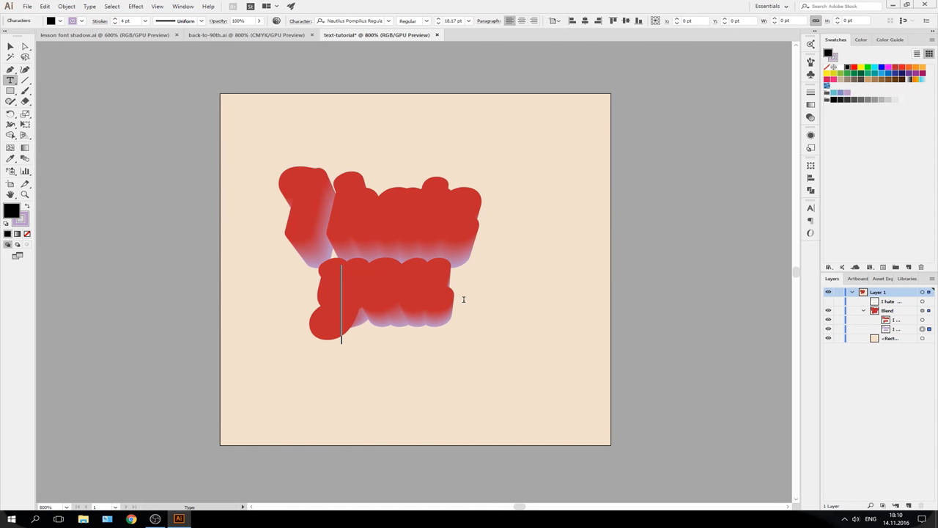
left_click(10, 46)
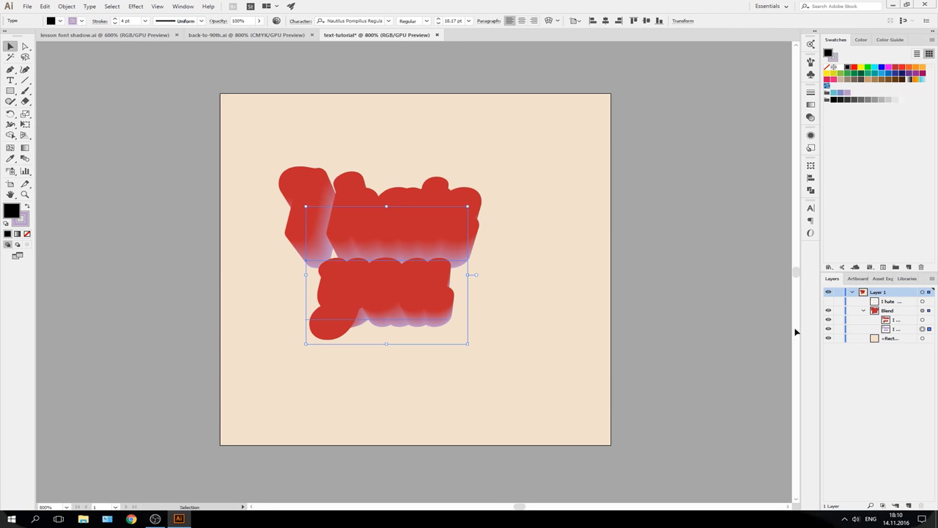
left_click(829, 302)
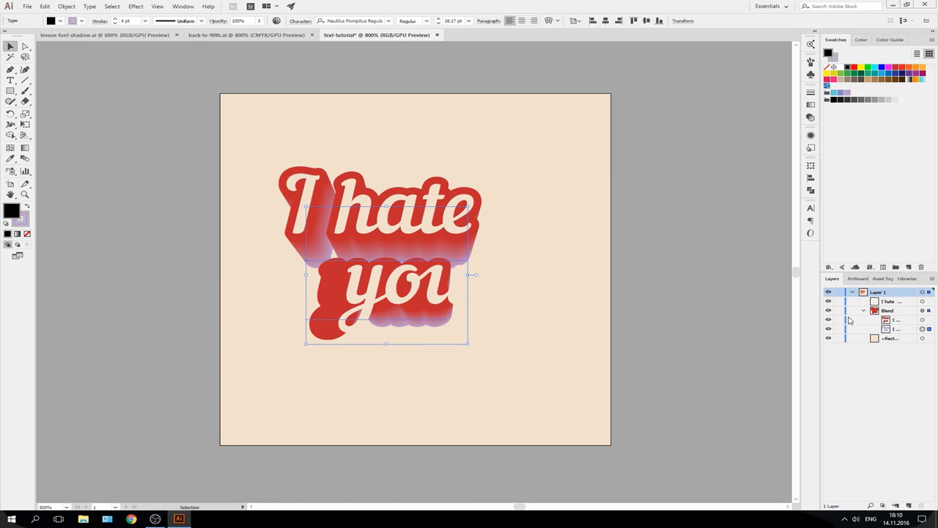
Add spacing before 'you' in the front text, then hide the front layer
key("t")
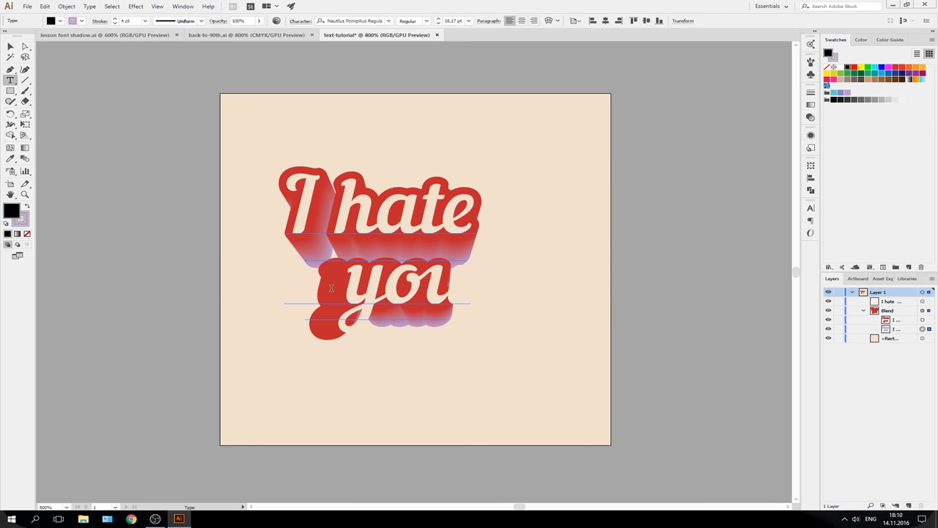
left_click(329, 288)
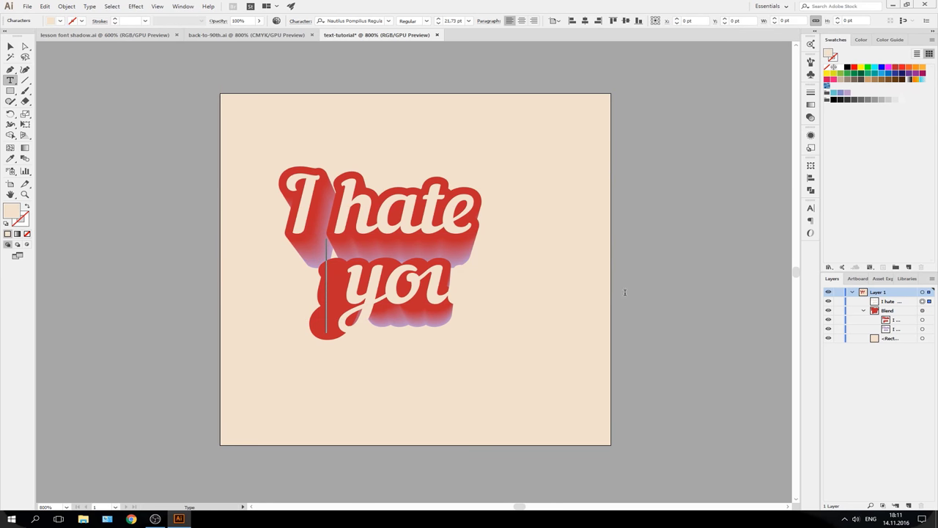
left_click(829, 302)
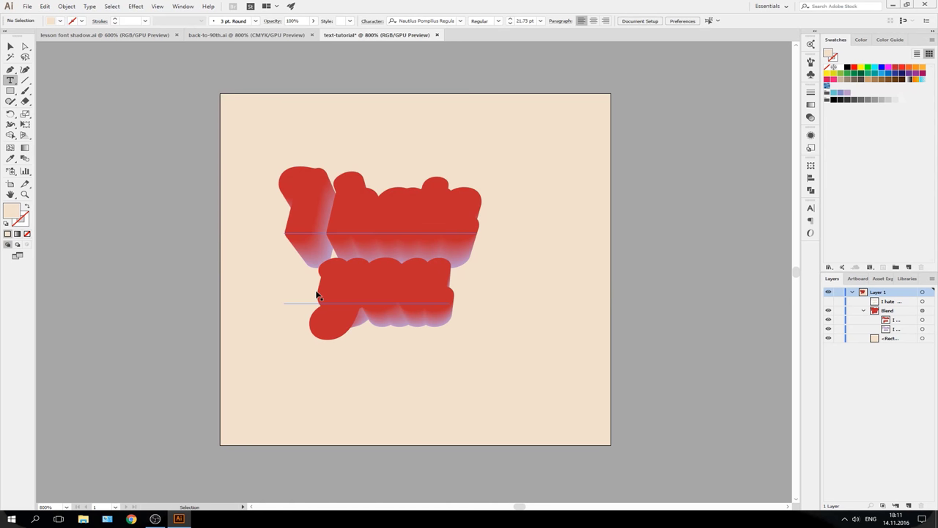
left_click(10, 47)
Indent the 'you' line in the shadow blend's texts to match the front text
key("t")
left_click(305, 307)
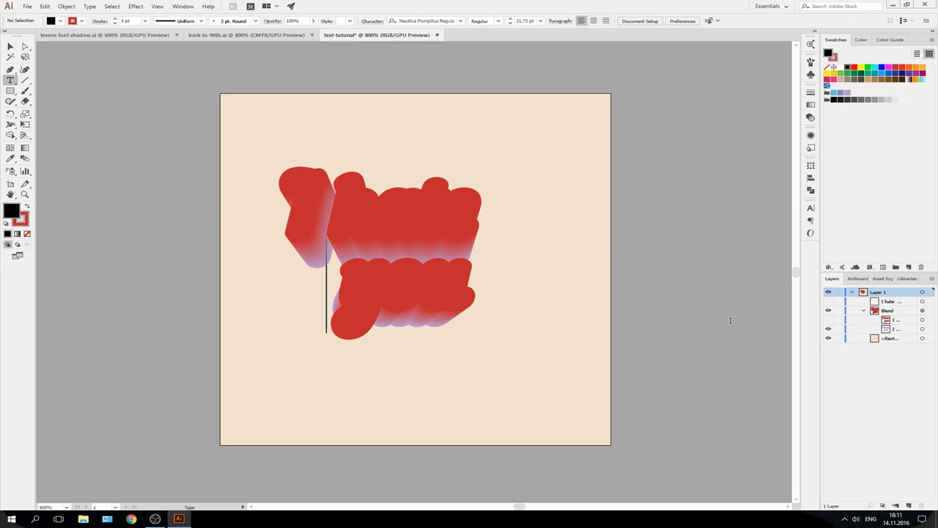
left_click(922, 328)
left_click(323, 296)
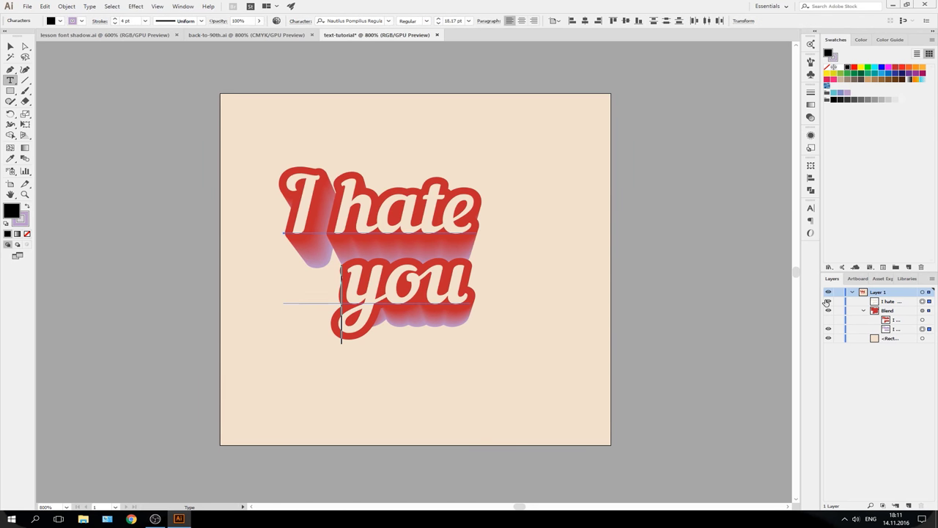
Colour the blend's back text orange from the control bar, then select the background rectangle
left_click(11, 47)
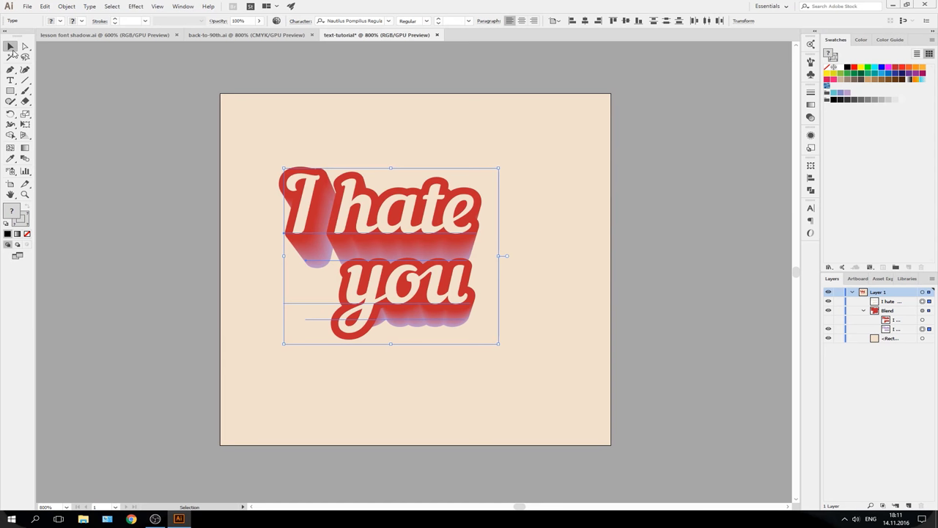
left_click(922, 329)
left_click(81, 21)
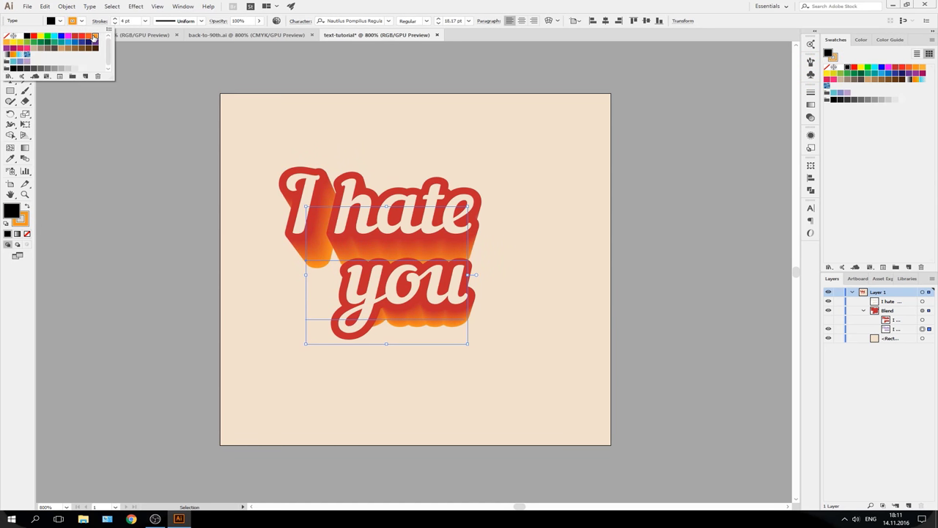
left_click(923, 338)
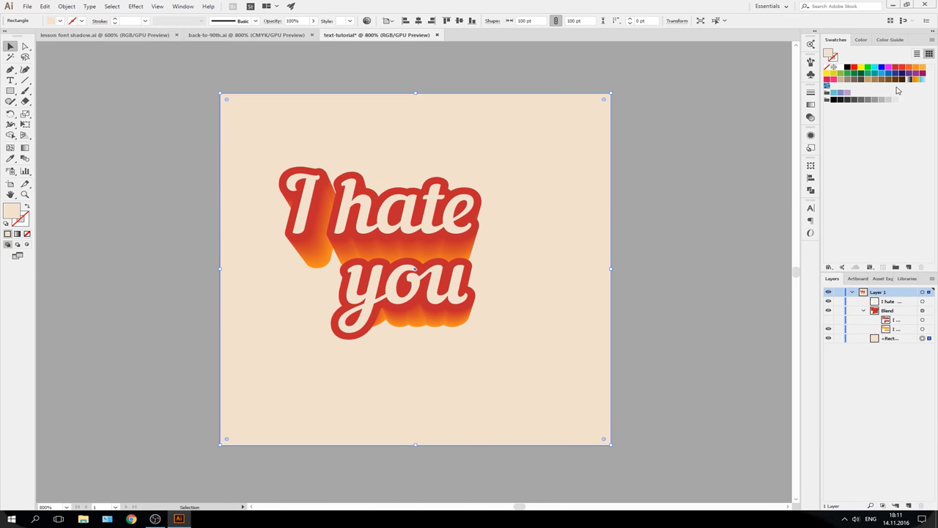
Try orange swatches on the background, settle on yellow-orange, then deselect and select the text
left_click(921, 69)
left_click(909, 67)
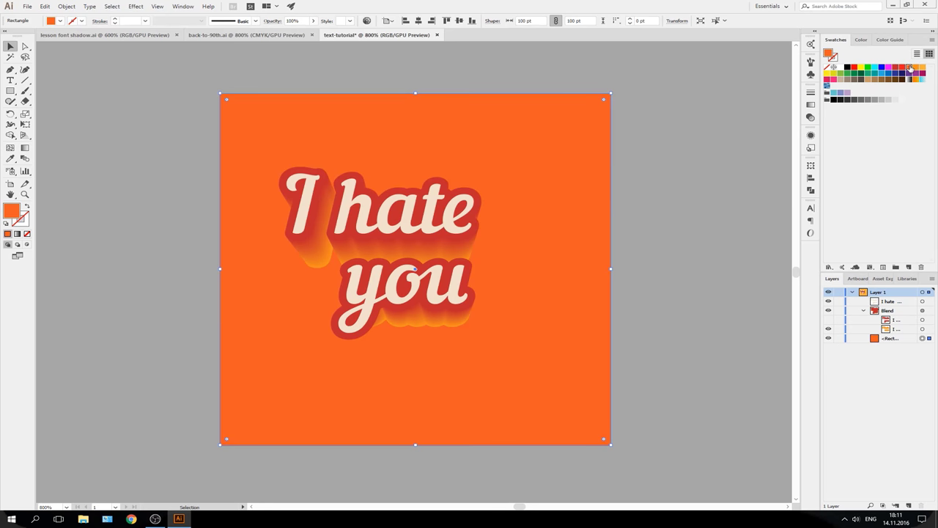
left_click(915, 68)
left_click(746, 198)
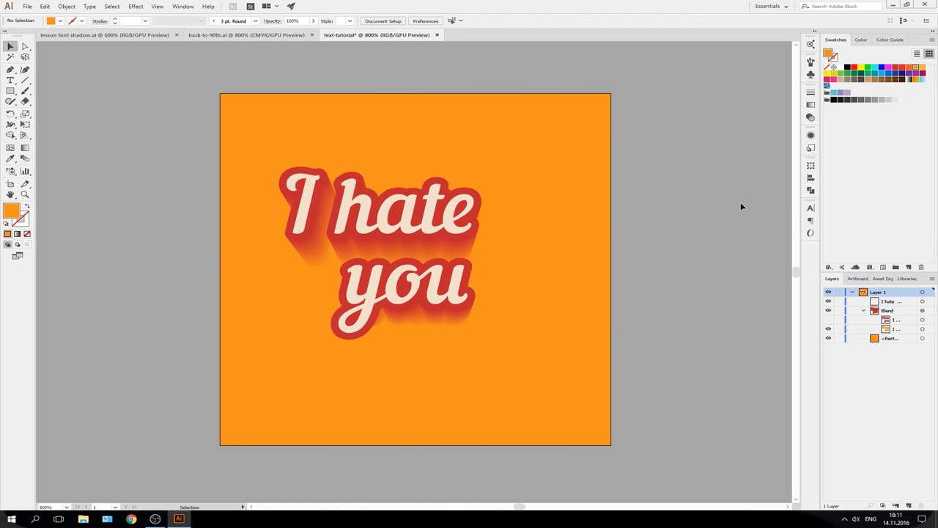
left_click(922, 310)
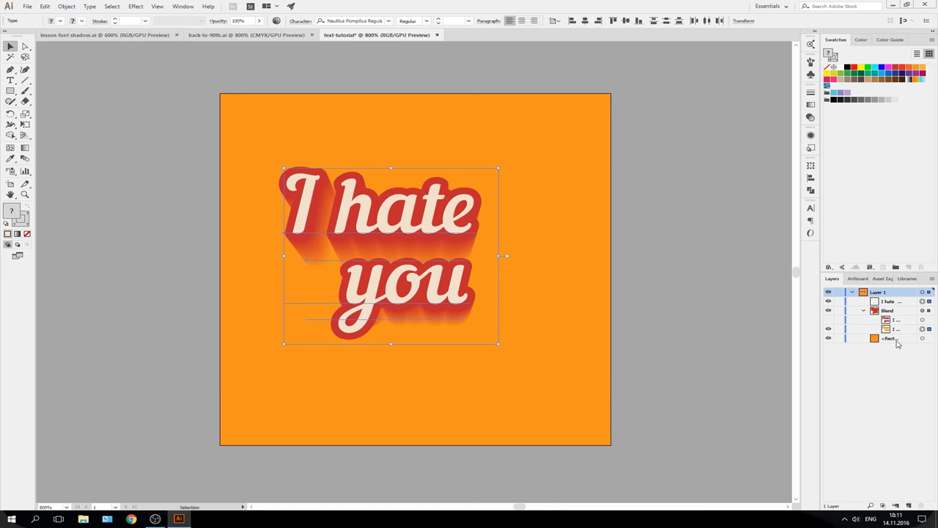
Group the 'I hate' text with its shadow blend
left_click(828, 319)
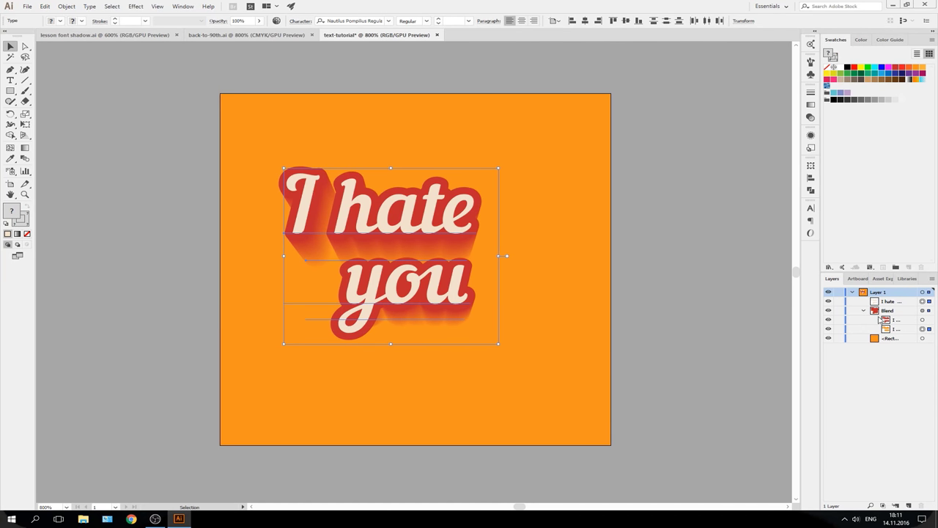
left_click(922, 310, "shift")
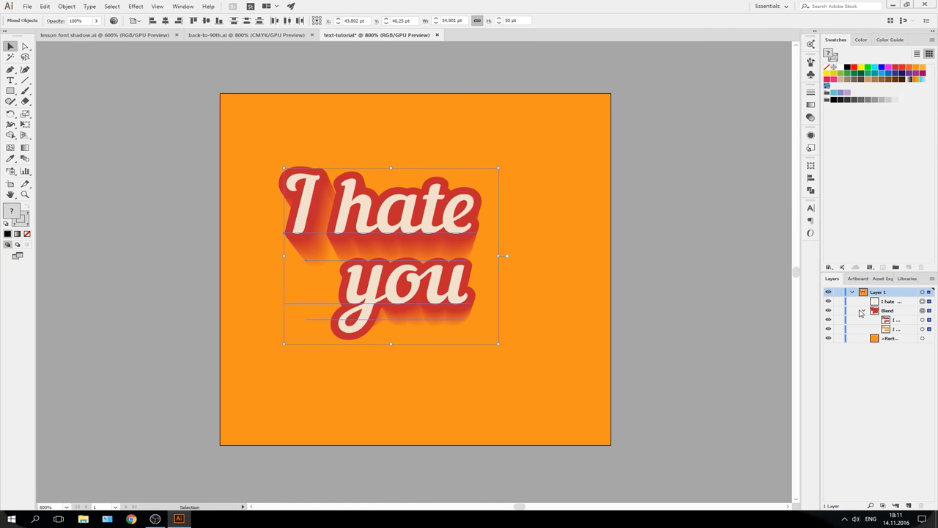
key("ctrl+g")
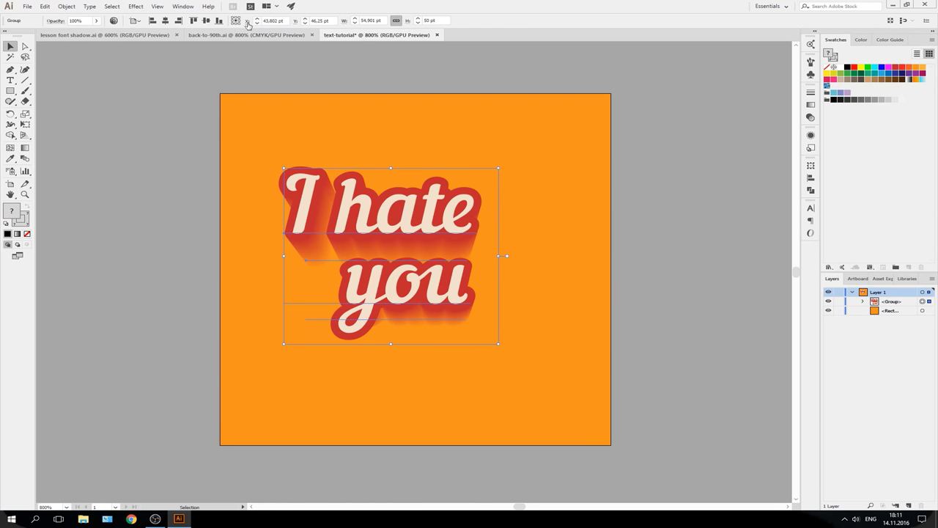
Align the group to the artboard, centred horizontally and vertically
left_click(135, 21)
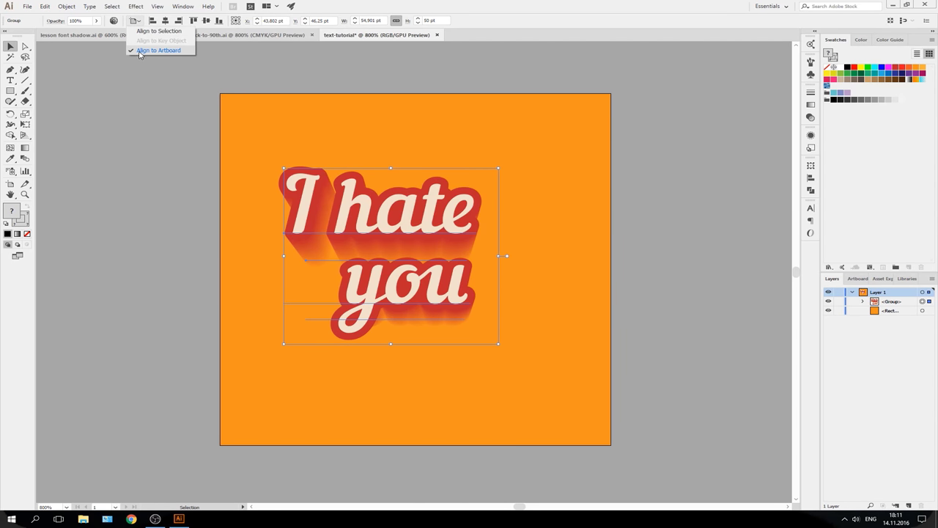
left_click(159, 31)
left_click(135, 22)
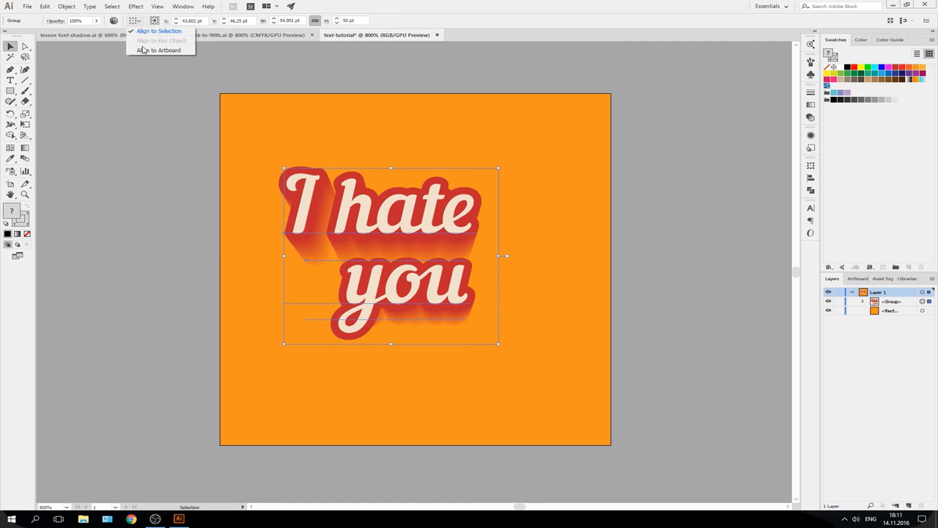
left_click(144, 50)
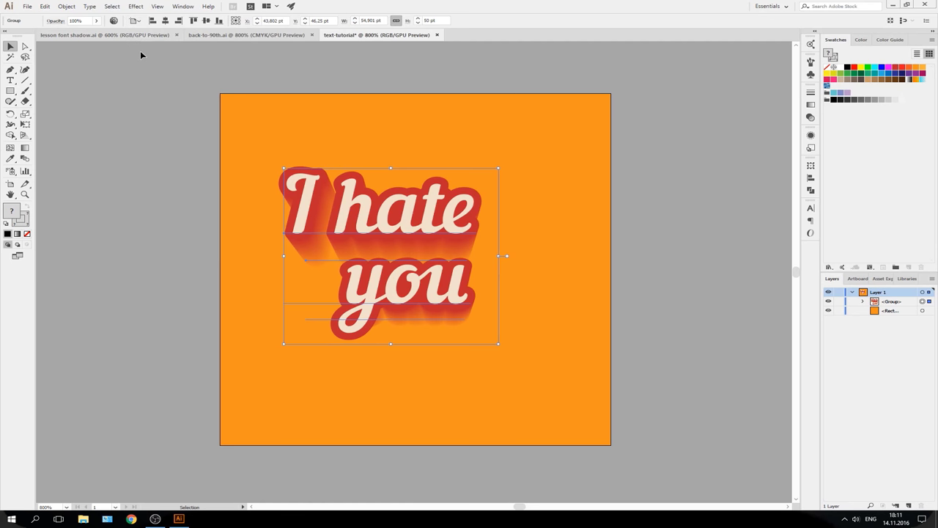
left_click(166, 21)
left_click(206, 20)
Deselect everything and save the design as text-tutorial.ai
left_click(685, 224)
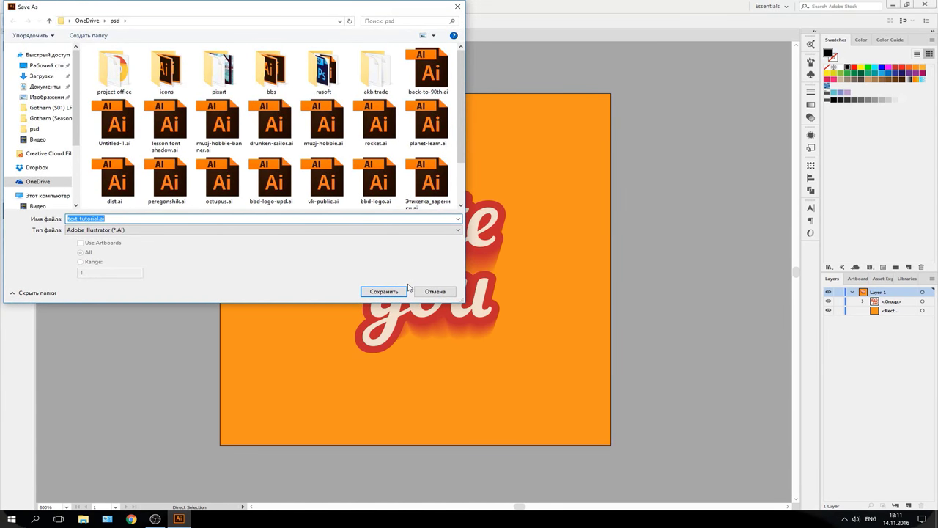
left_click(405, 291)
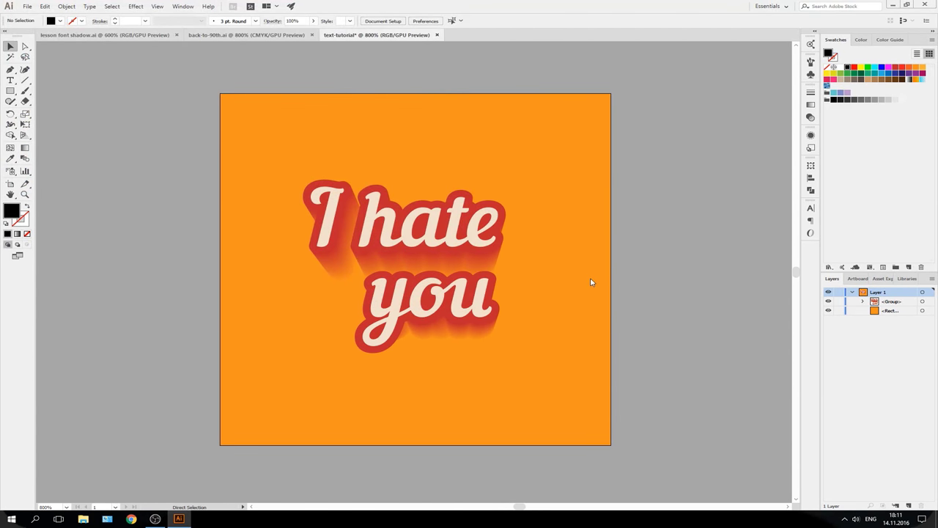
left_click(521, 379)
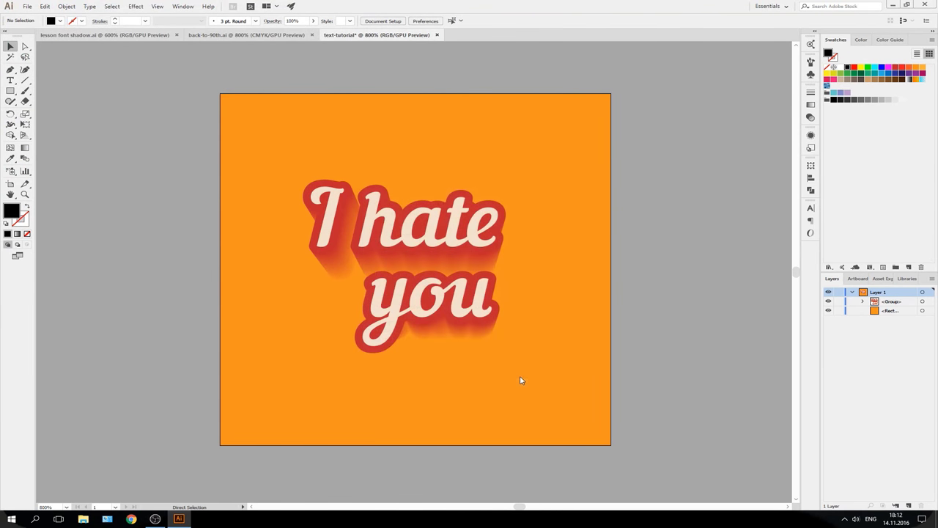